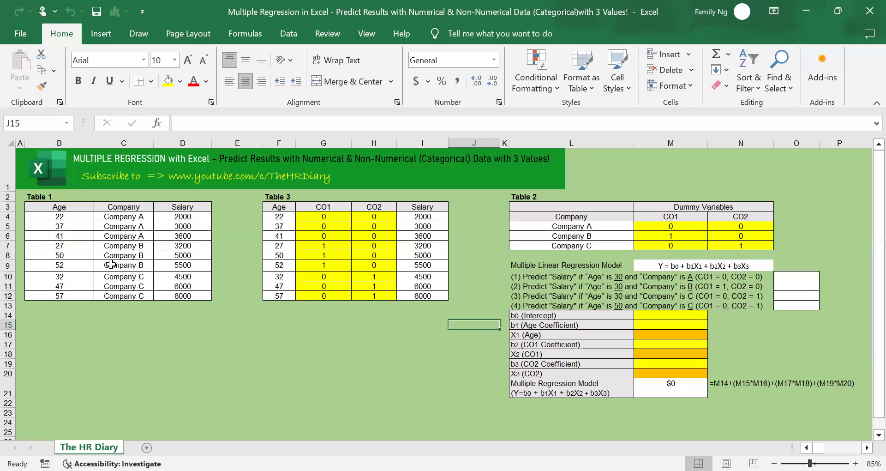
- Select Table 1's Age values and its Company A, B and C entries
drag(67, 208, 66, 297)
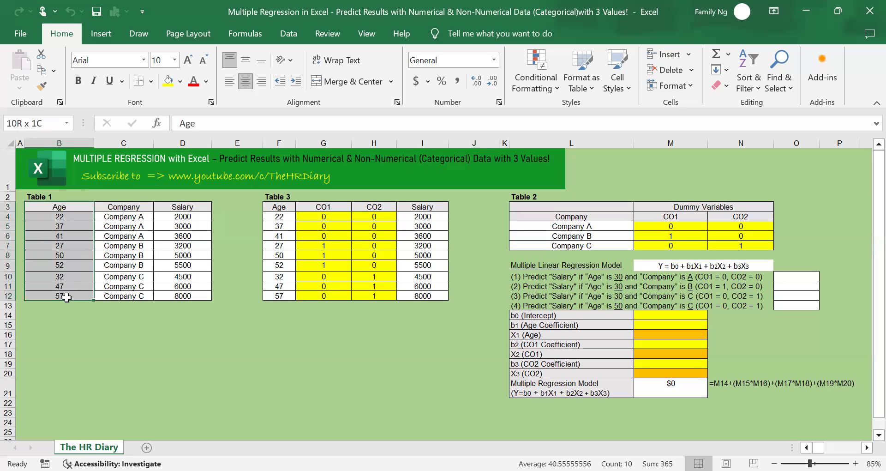
click(72, 217)
click(65, 226)
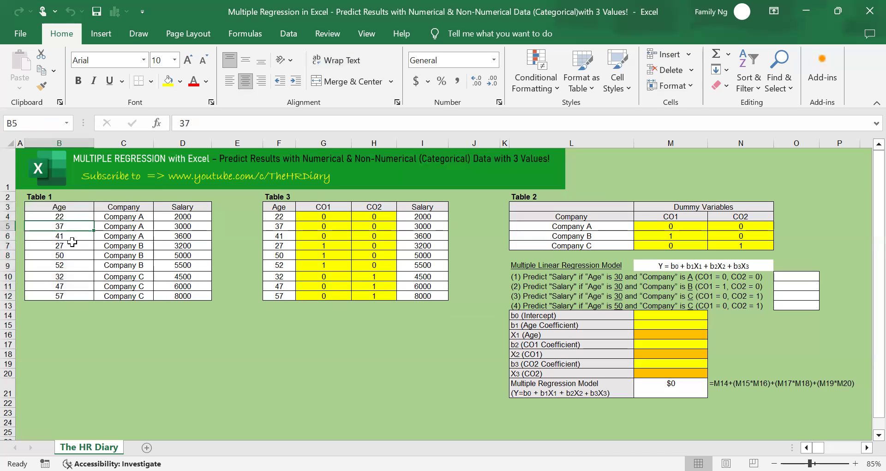
click(137, 206)
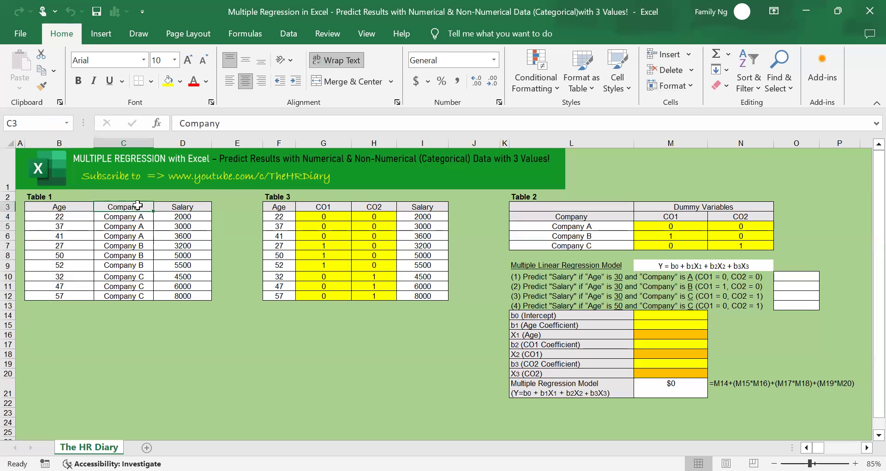
click(144, 217)
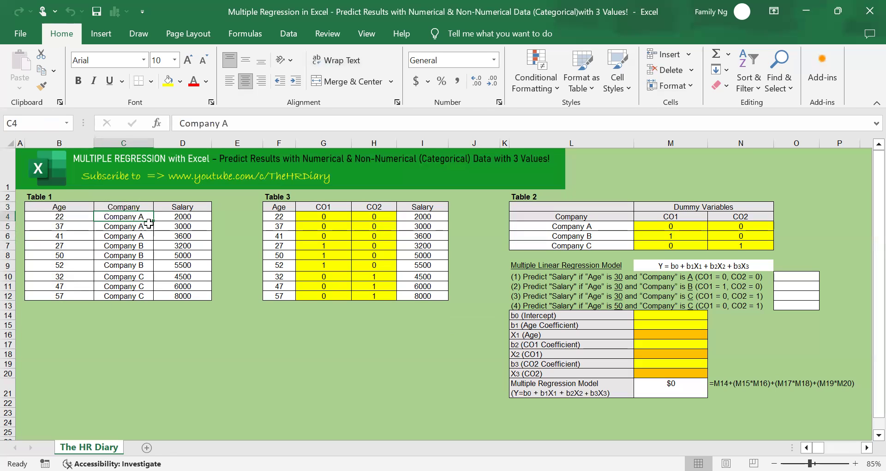
click(148, 247)
click(148, 287)
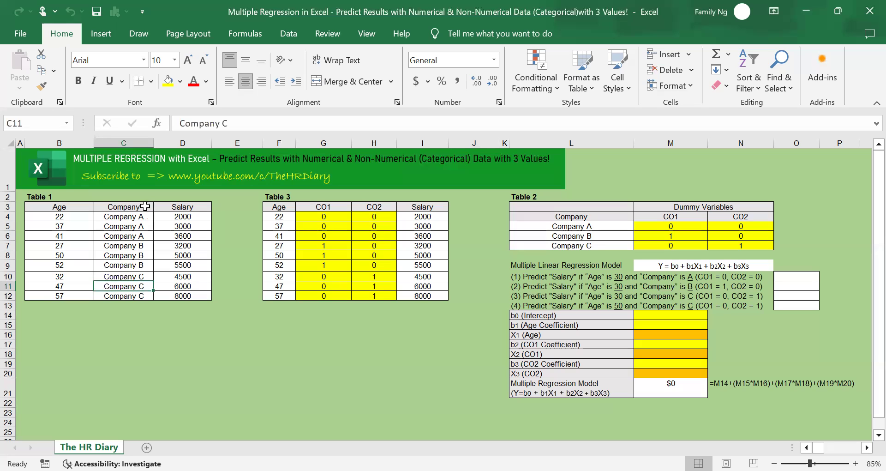
- Paste into Table 1's Company column and select Table 2's dummy variable values
drag(141, 206, 137, 295)
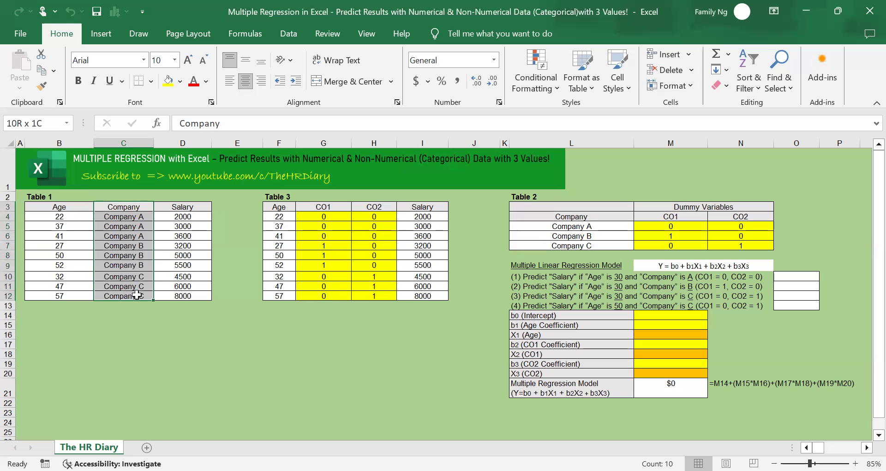
key(ctrl+v)
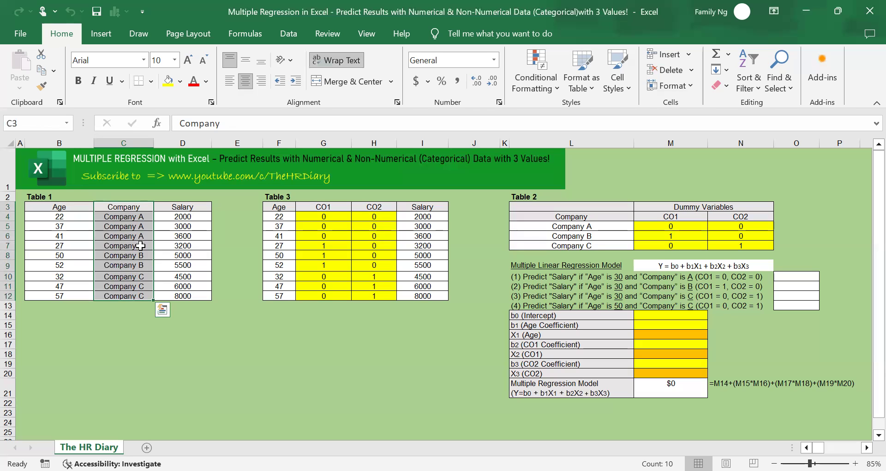
drag(136, 216, 136, 290)
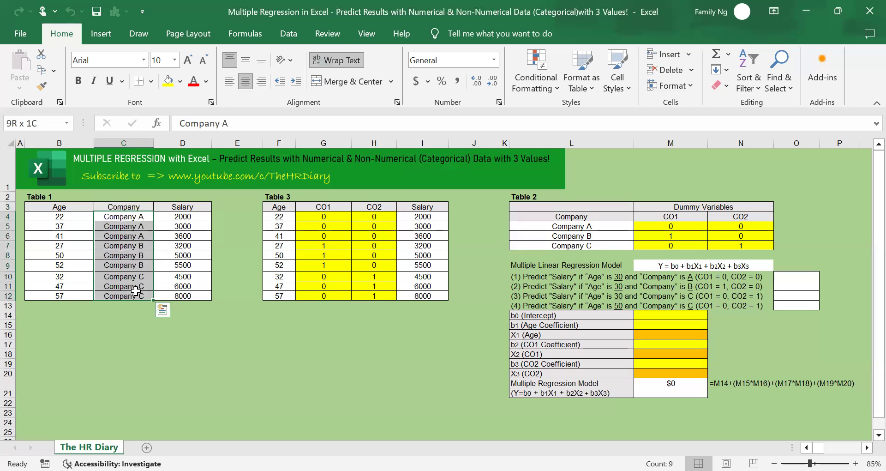
drag(672, 226, 742, 247)
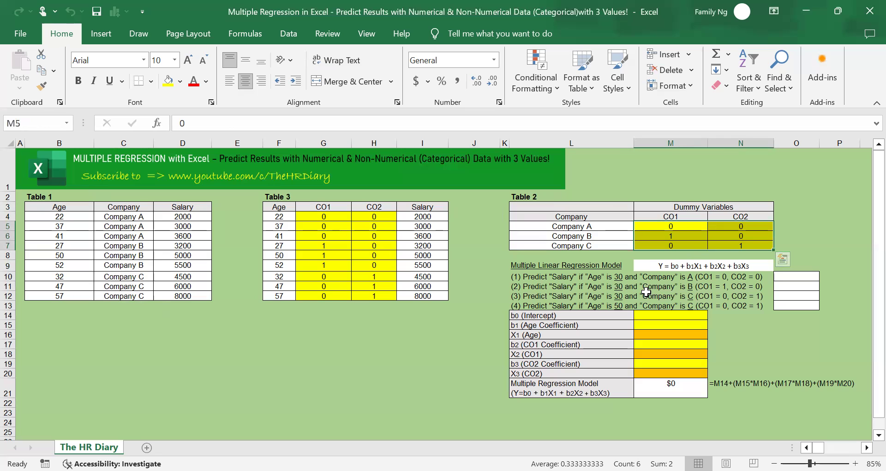
click(488, 297)
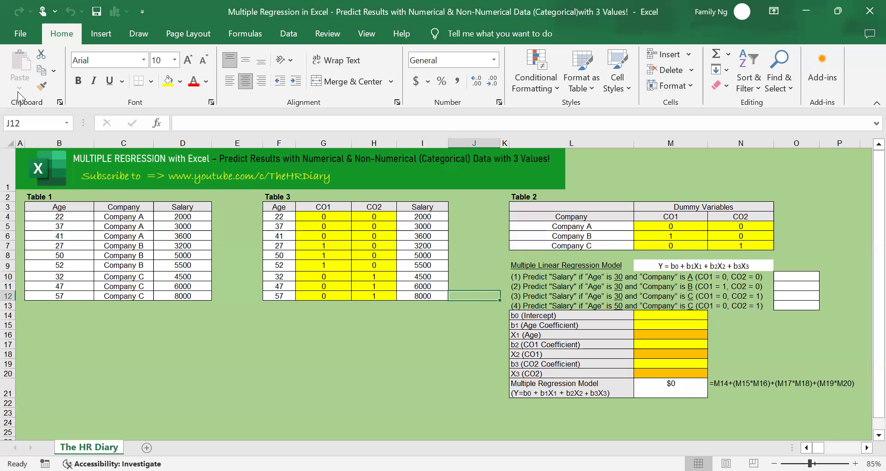
- Enable the Analysis ToolPak under Options > Excel Add-ins and view the Data tab
click(23, 37)
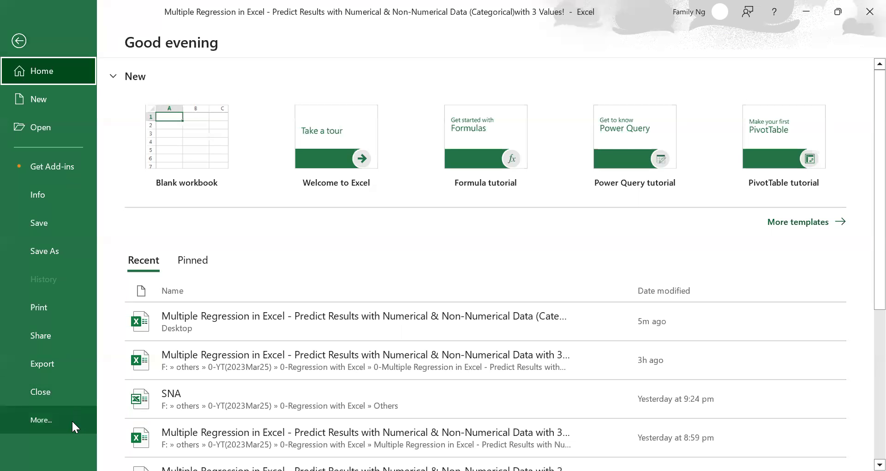
click(71, 420)
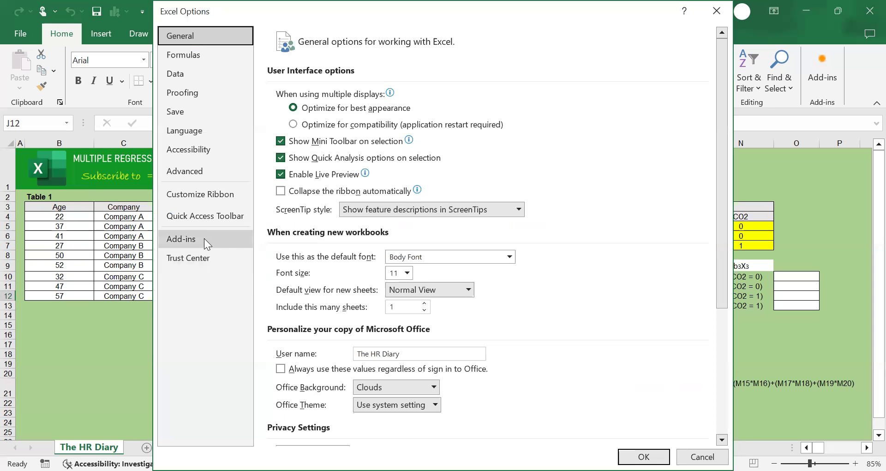
click(204, 238)
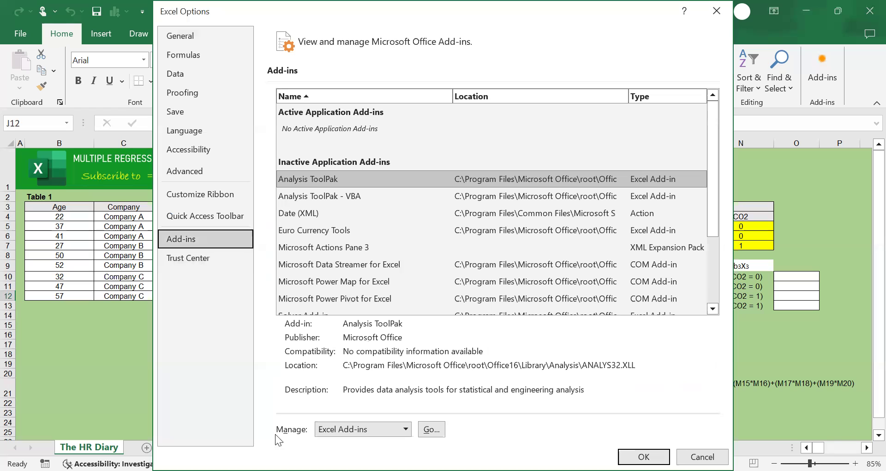
click(406, 429)
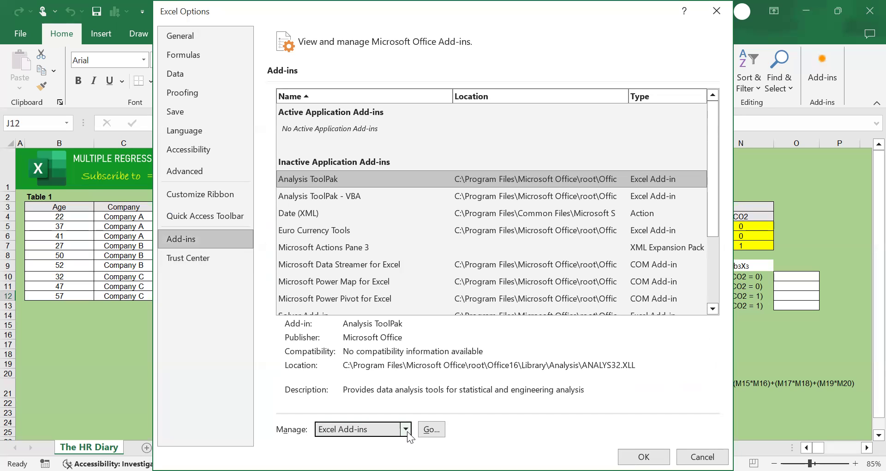
click(347, 434)
click(431, 430)
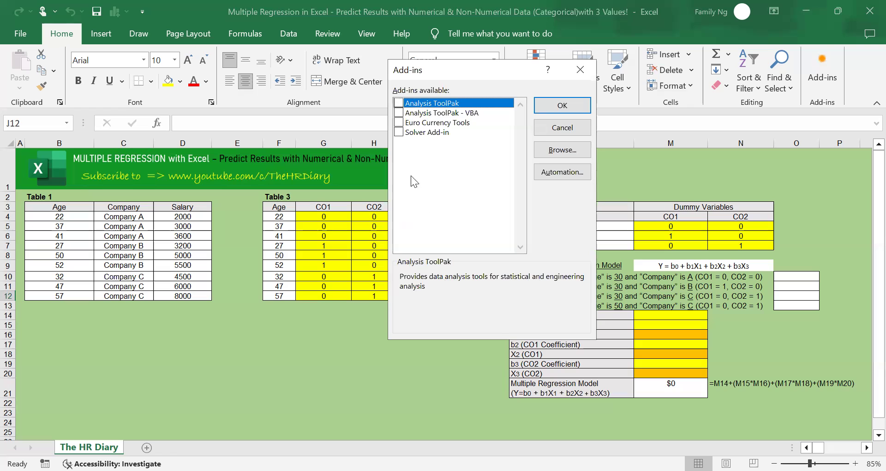
click(400, 103)
click(565, 109)
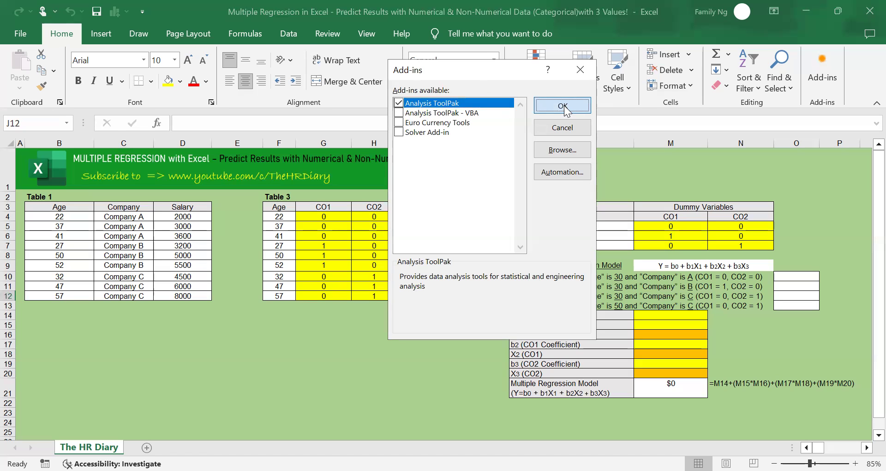
click(283, 34)
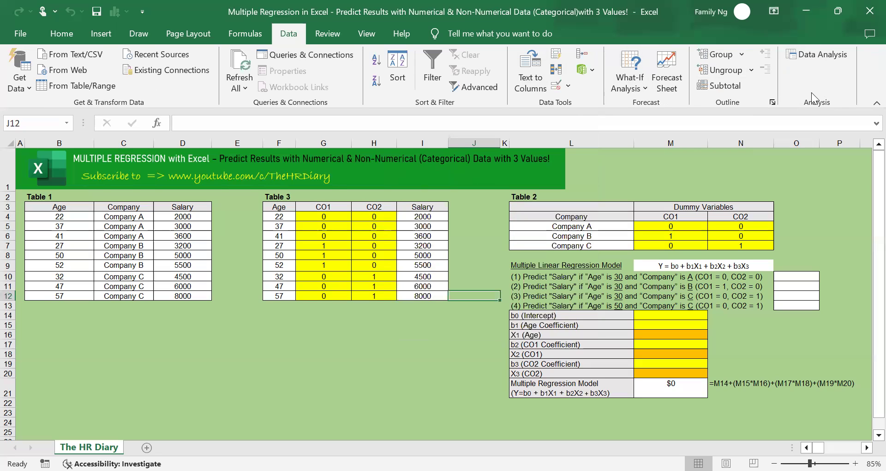
click(443, 321)
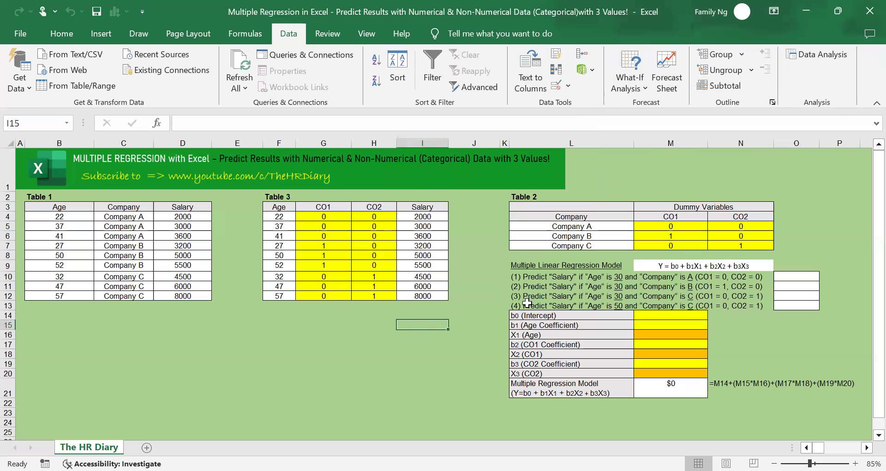
click(659, 267)
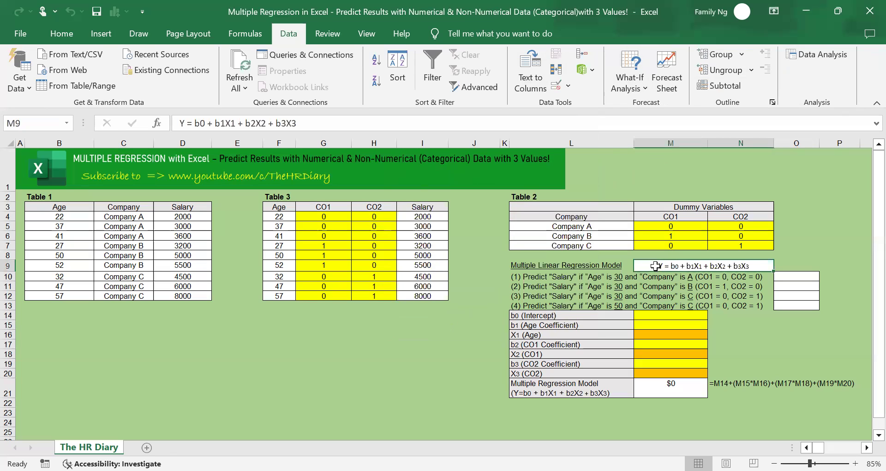
click(306, 371)
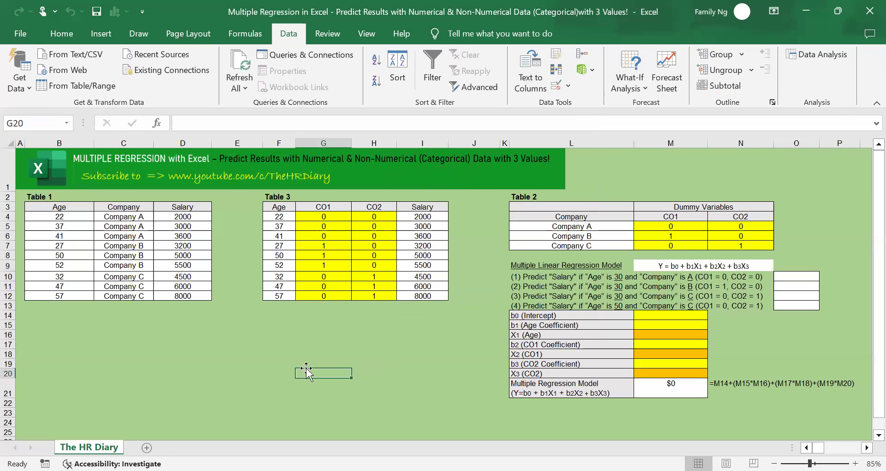
drag(42, 204, 188, 299)
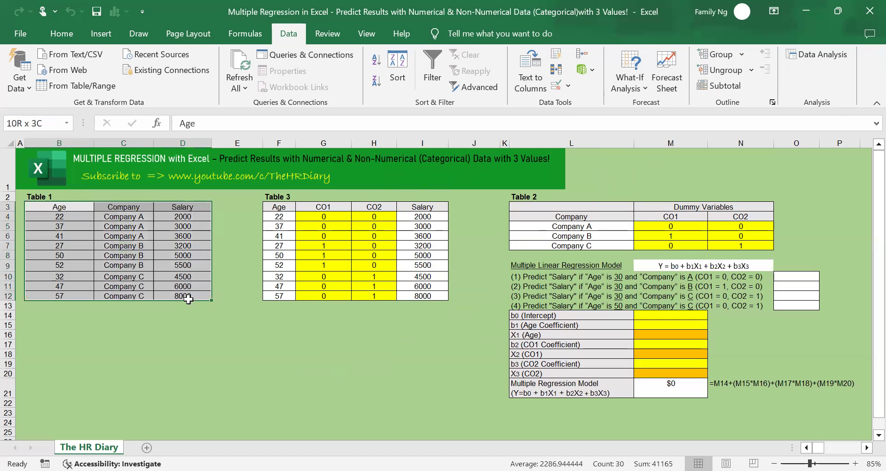
click(200, 339)
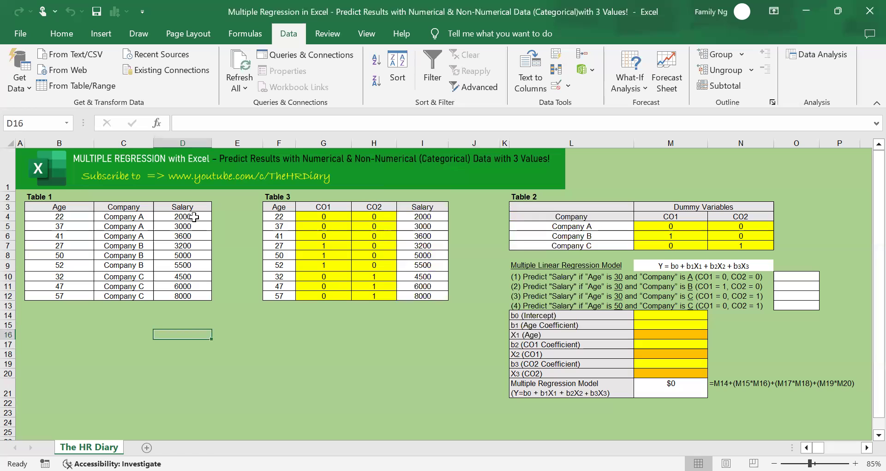
drag(193, 215, 190, 289)
drag(62, 217, 60, 277)
drag(125, 217, 126, 288)
drag(534, 279, 531, 306)
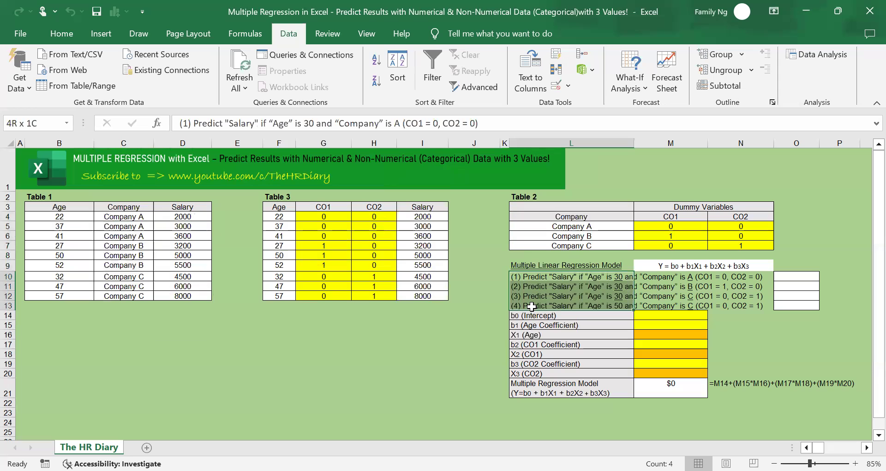
click(323, 334)
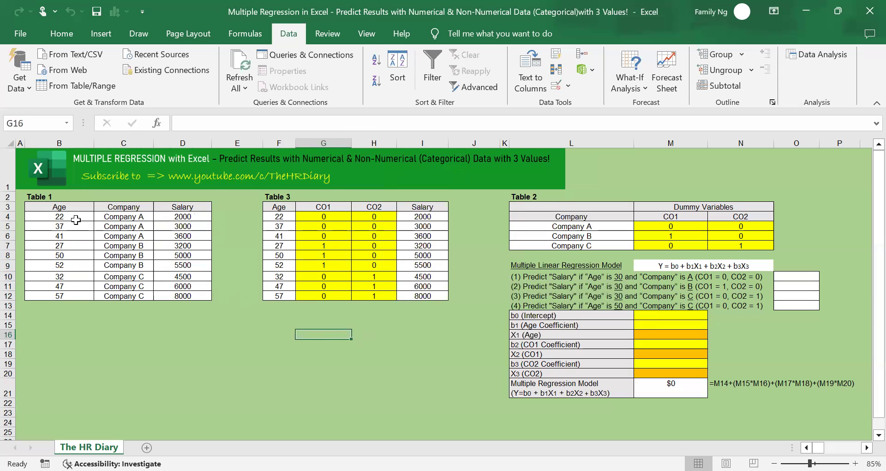
drag(71, 217, 65, 297)
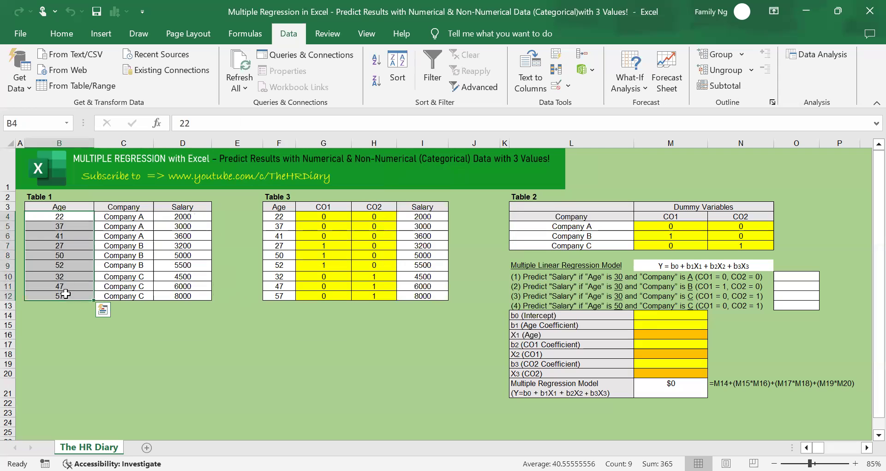
click(127, 219)
drag(127, 219, 128, 298)
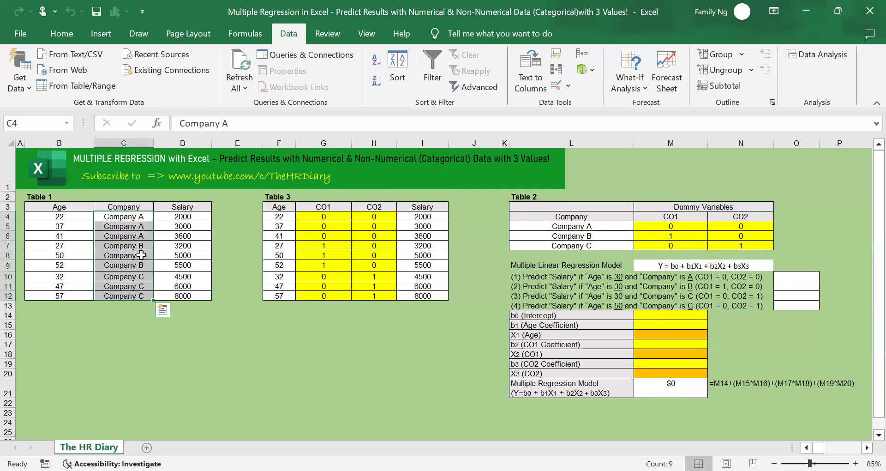
drag(624, 221, 738, 250)
click(675, 228)
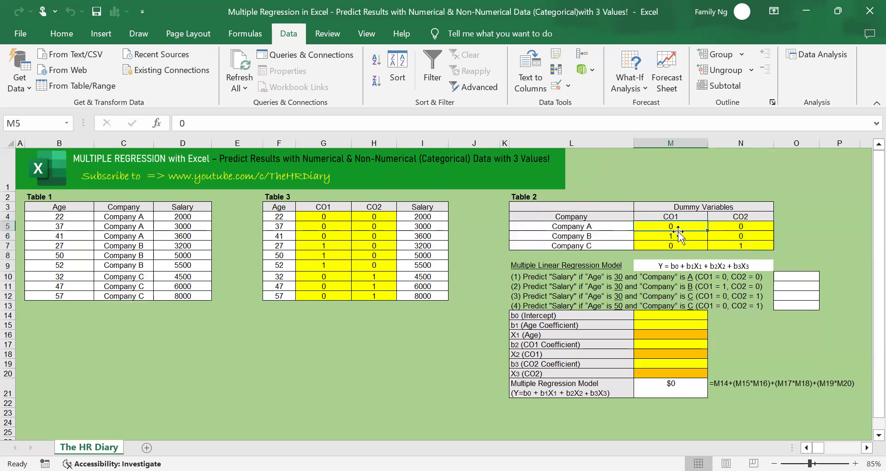
click(718, 227)
click(675, 236)
click(735, 235)
click(665, 254)
click(723, 252)
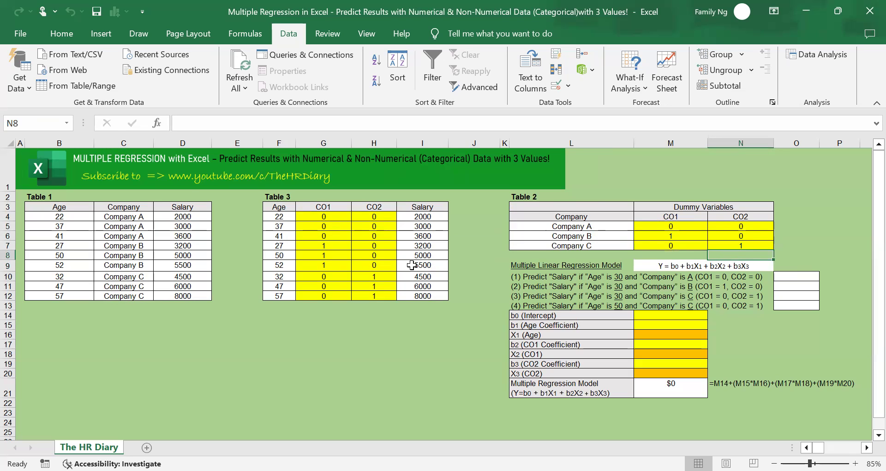
click(585, 216)
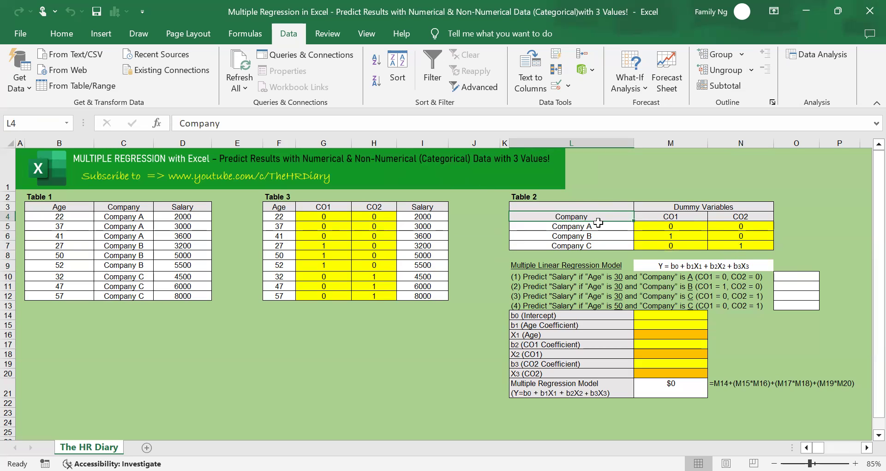
click(594, 228)
click(593, 237)
click(592, 247)
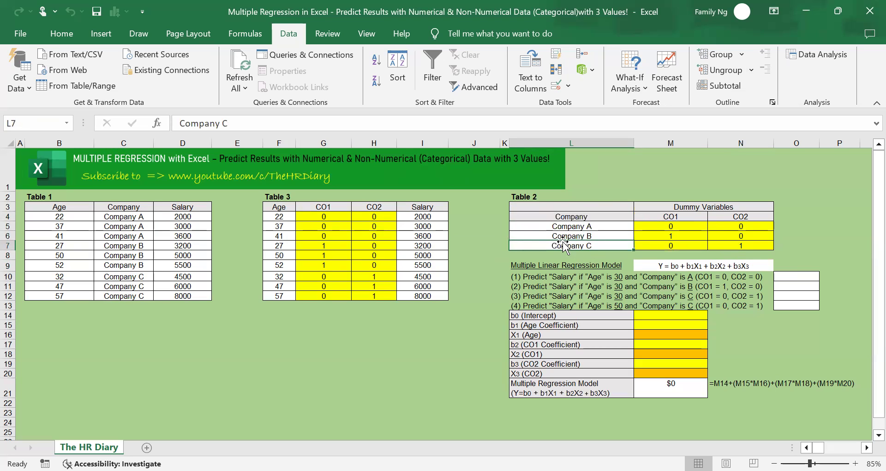
drag(564, 228, 566, 250)
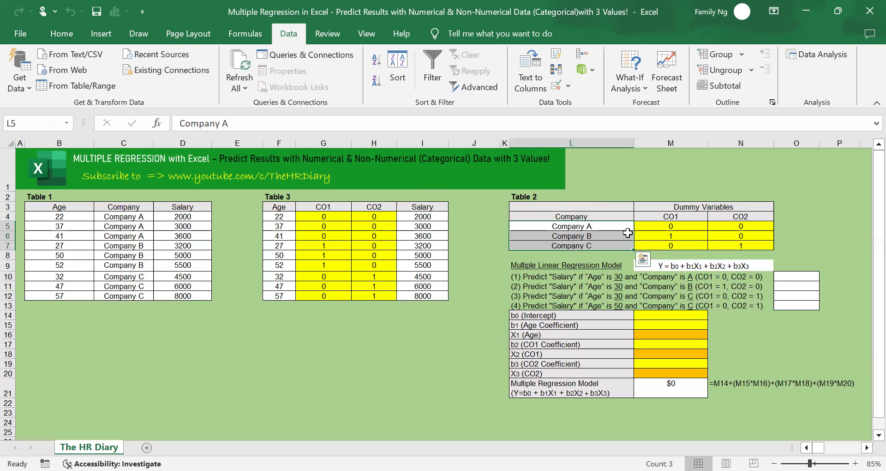
click(695, 219)
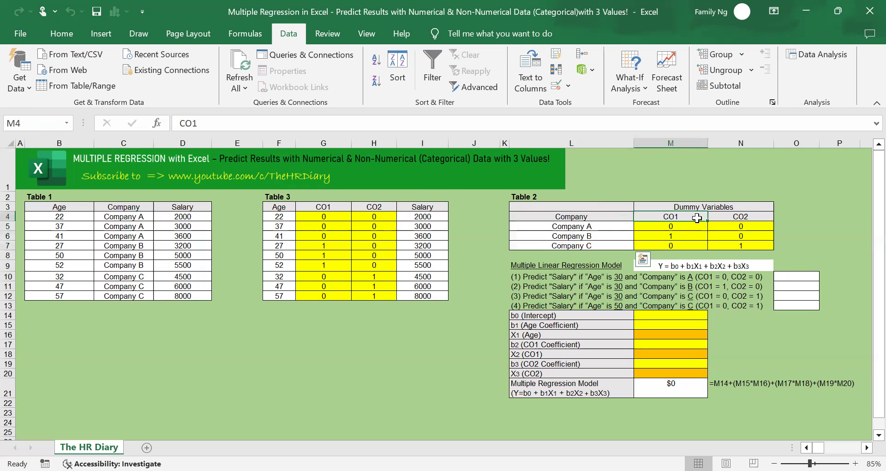
click(754, 218)
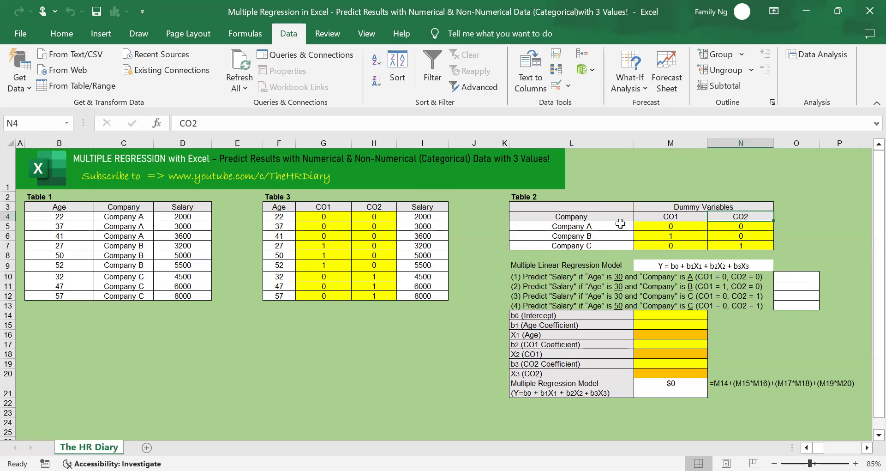
drag(620, 226, 617, 246)
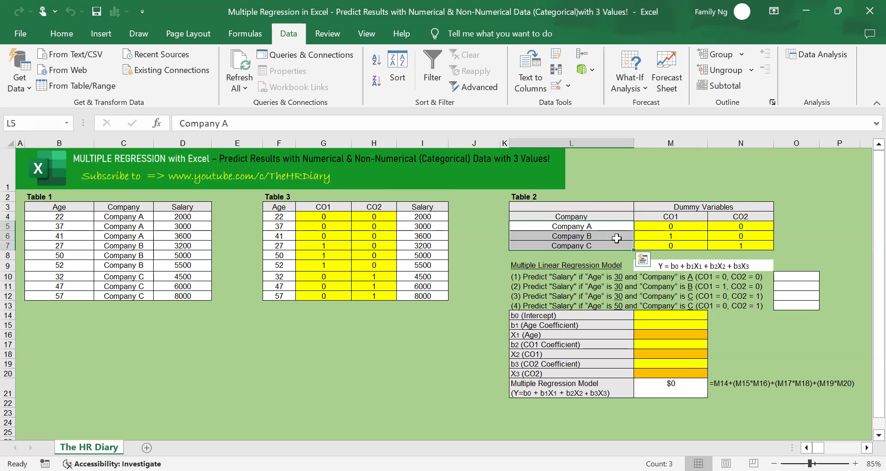
click(698, 216)
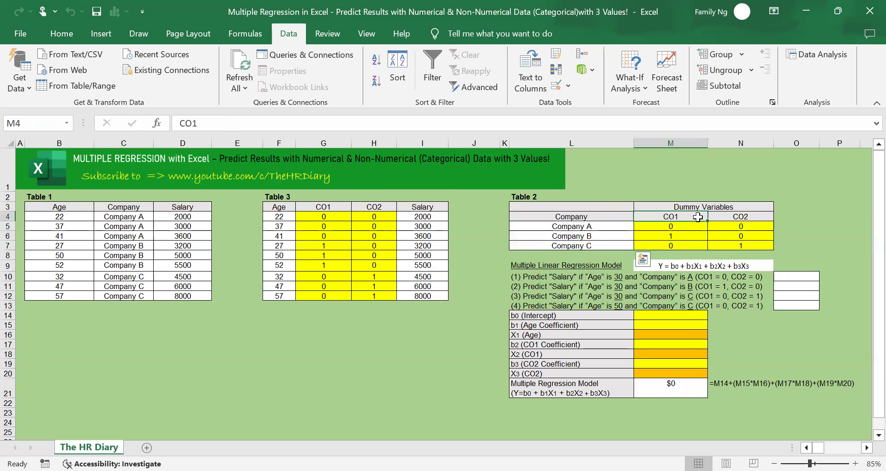
drag(698, 217, 736, 217)
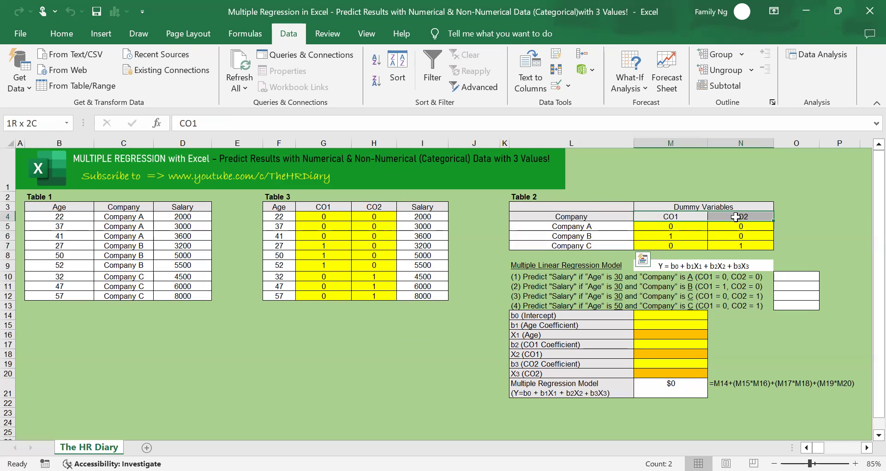
drag(736, 217, 736, 217)
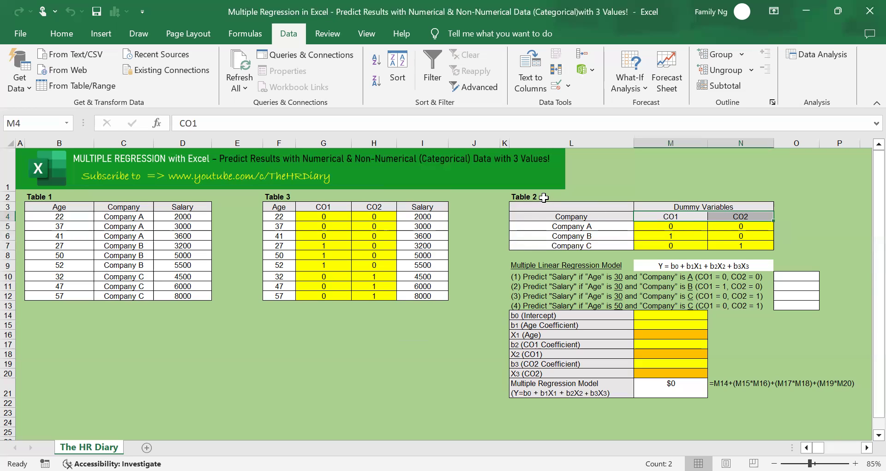
drag(527, 198, 724, 245)
click(669, 226)
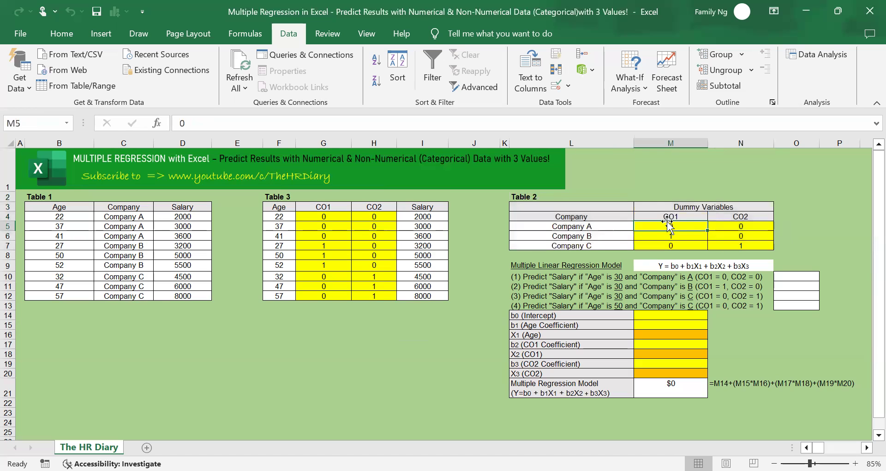
click(614, 225)
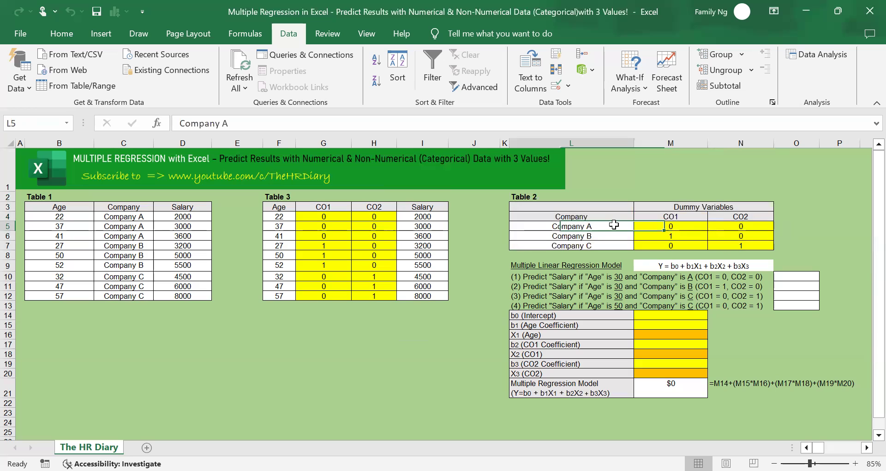
click(695, 228)
click(747, 231)
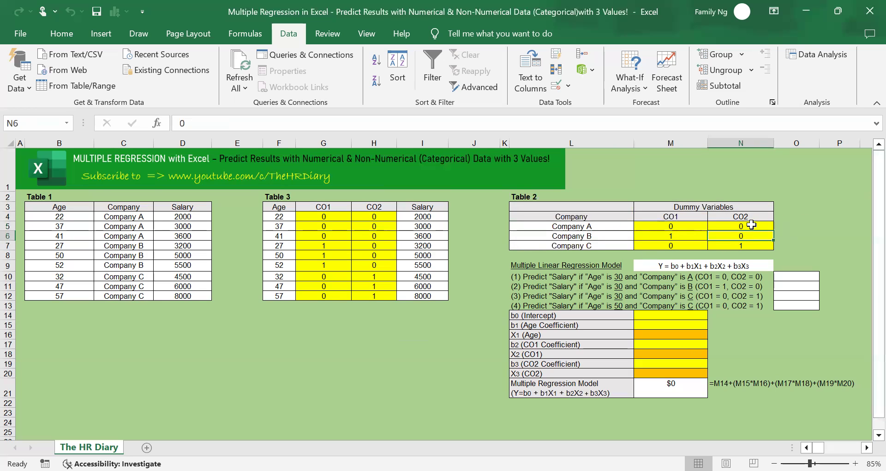
click(569, 236)
click(683, 236)
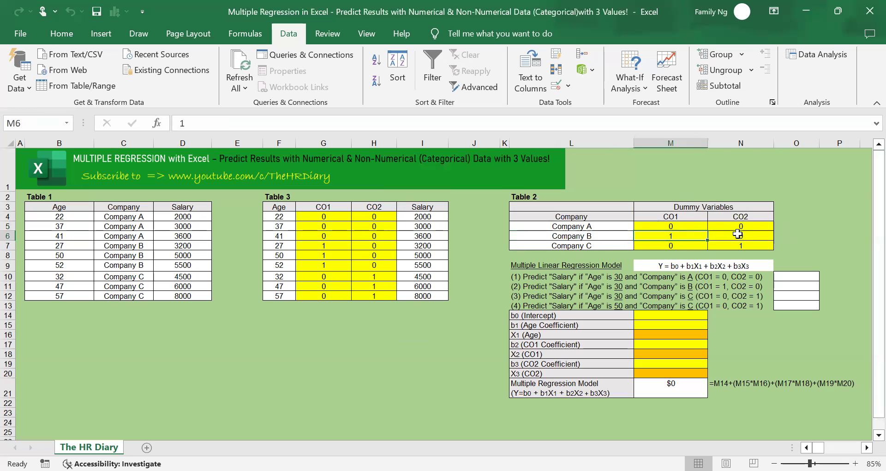
click(728, 236)
click(592, 246)
click(680, 245)
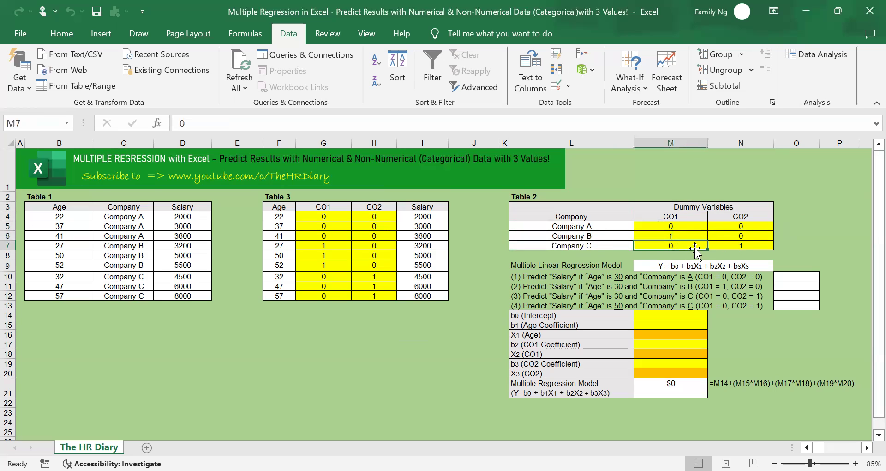
click(742, 246)
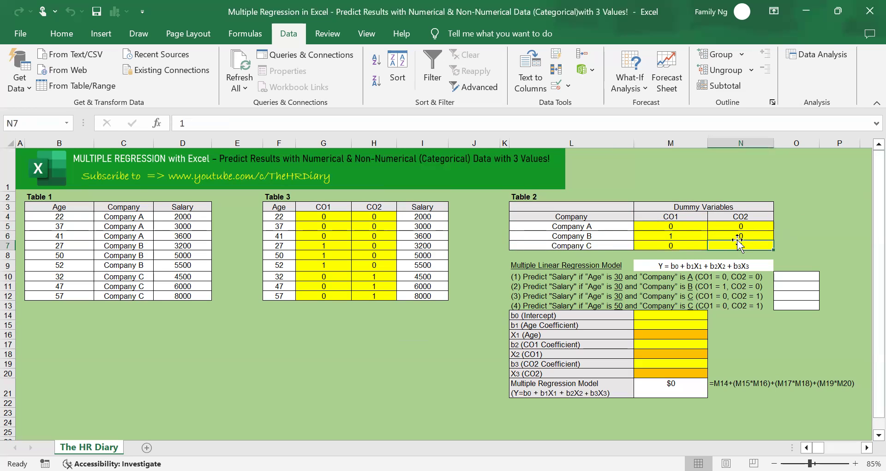
click(281, 190)
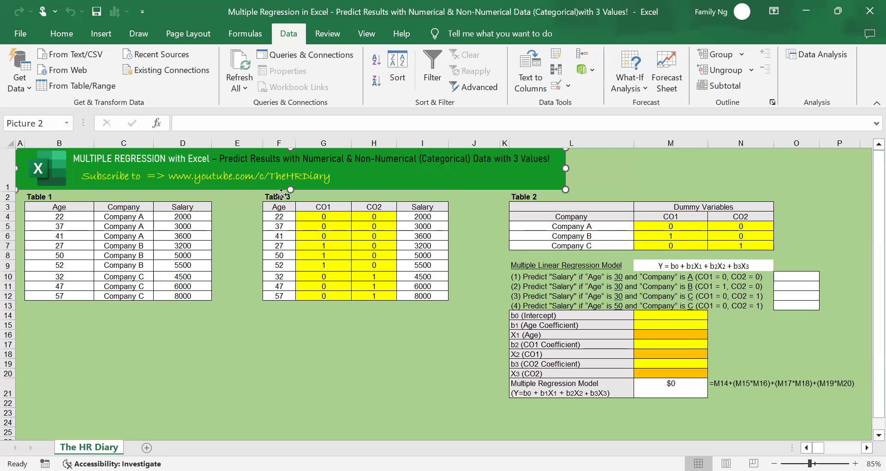
click(283, 208)
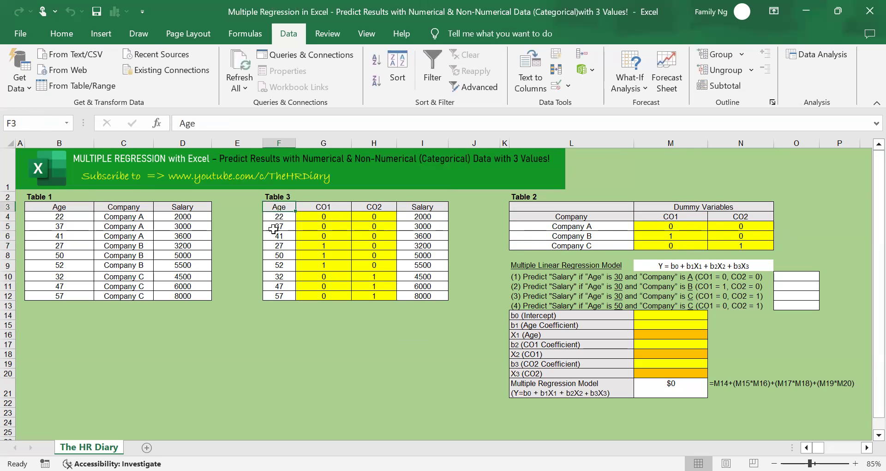
drag(283, 210, 415, 291)
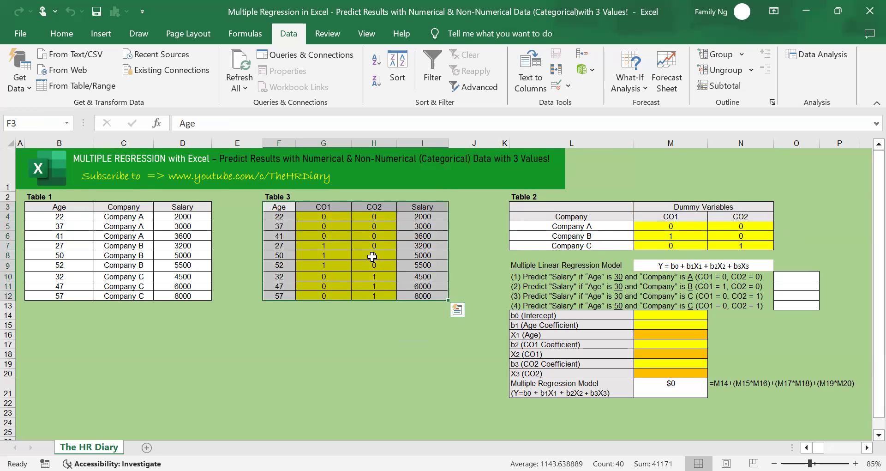
click(577, 225)
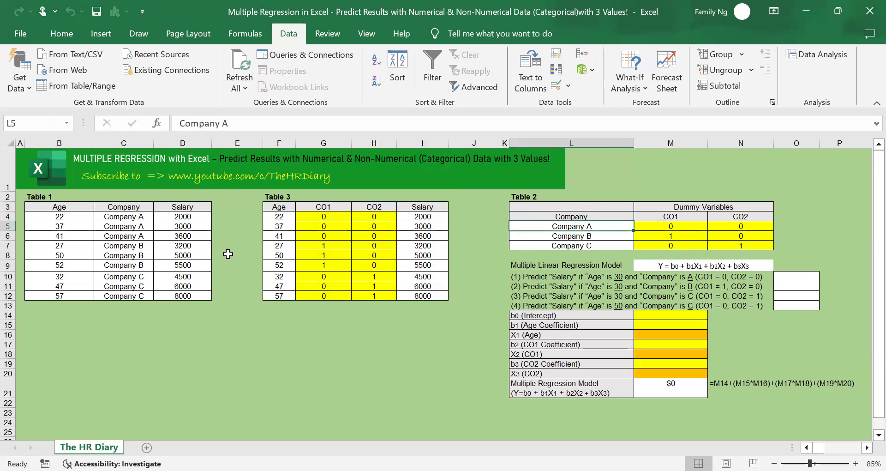
click(145, 217)
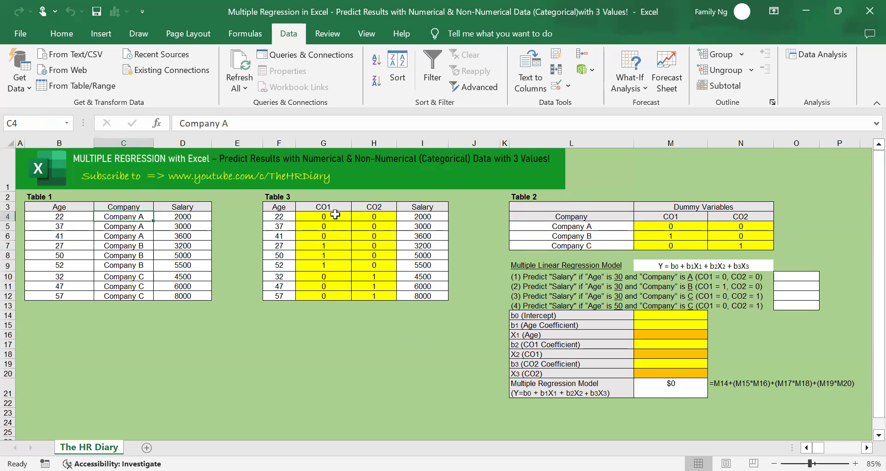
drag(338, 216, 372, 217)
drag(701, 225, 740, 217)
click(125, 245)
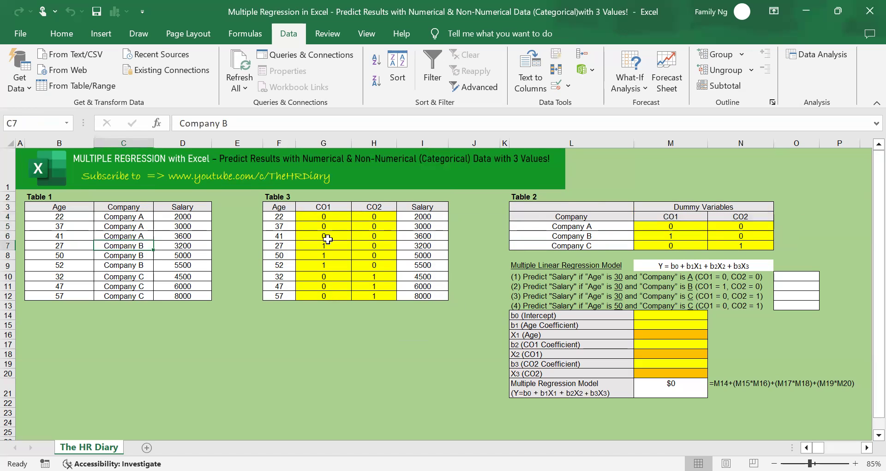
drag(326, 245, 395, 265)
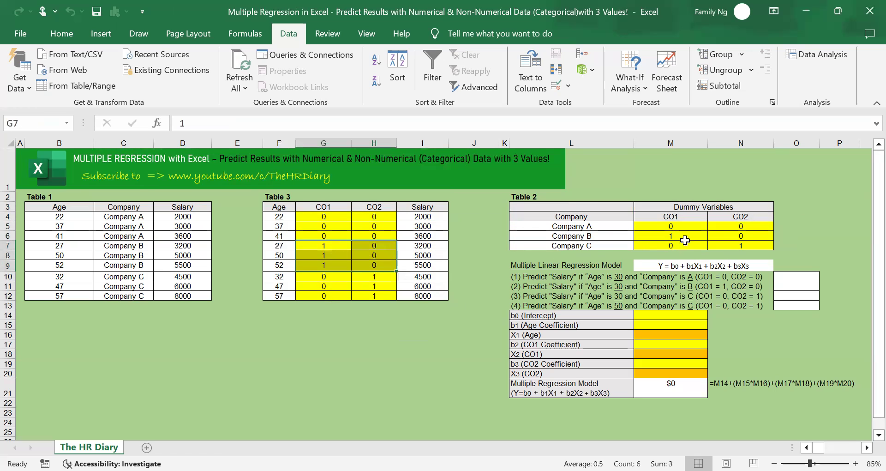
drag(686, 237, 741, 236)
click(144, 277)
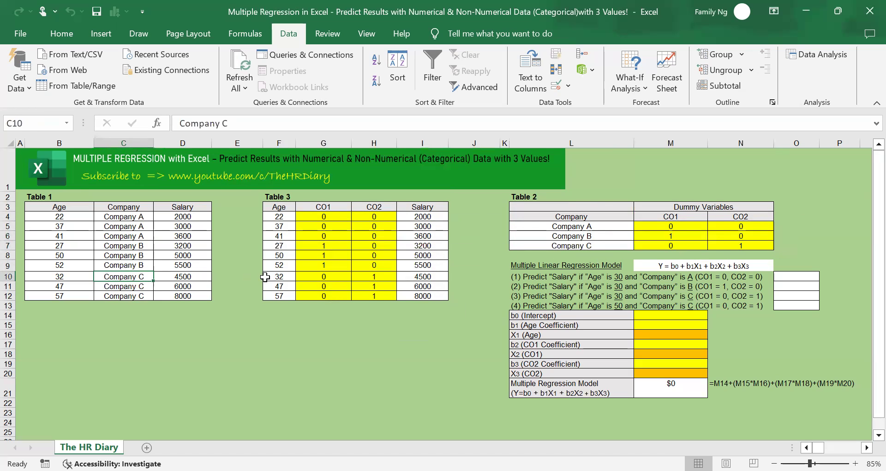
drag(305, 276, 392, 298)
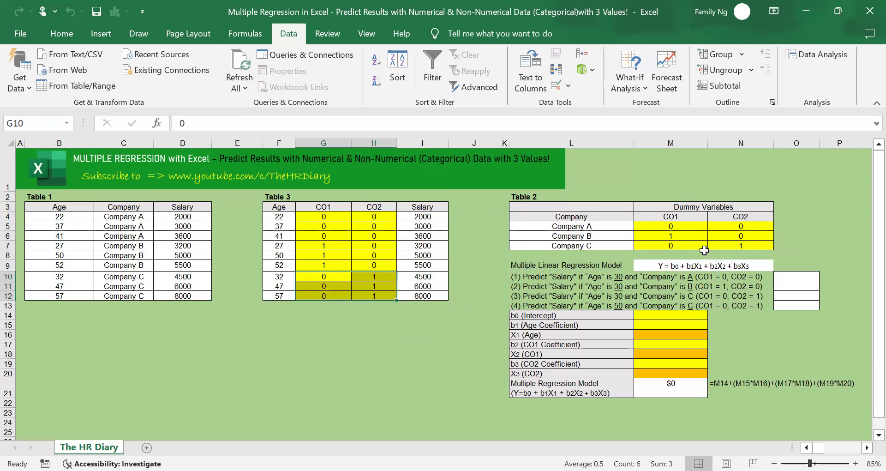
drag(700, 246, 760, 252)
click(328, 277)
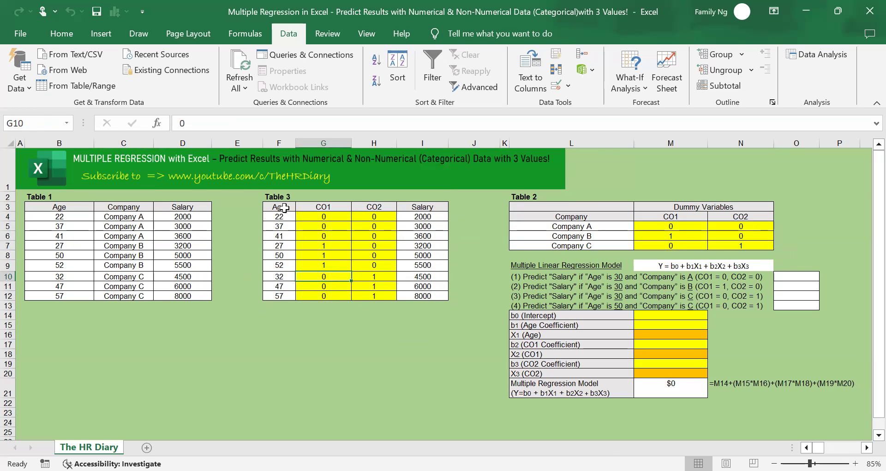
drag(284, 208, 420, 300)
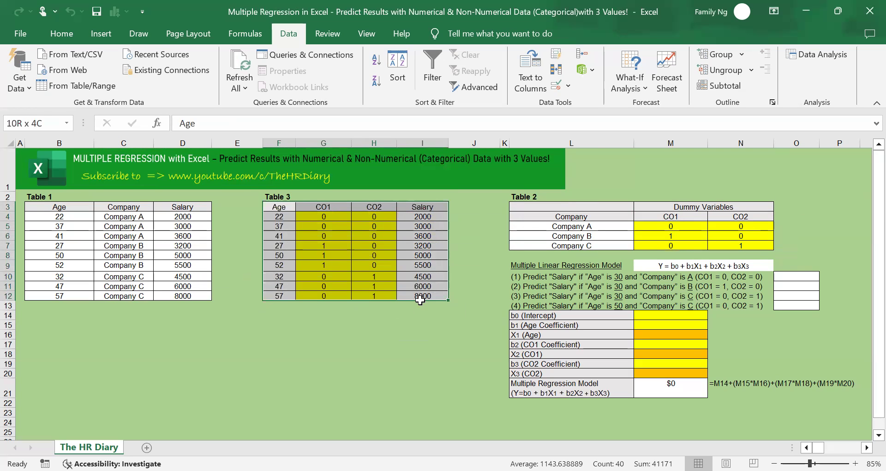
drag(420, 300, 421, 300)
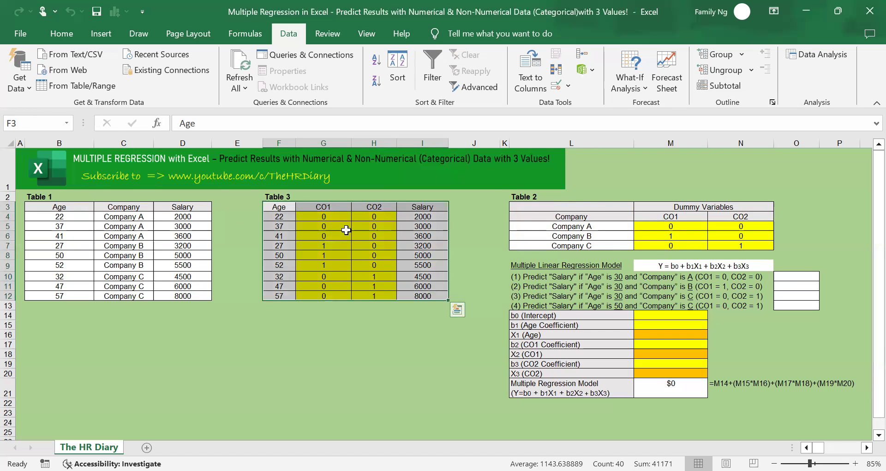
drag(340, 217, 366, 215)
click(129, 218)
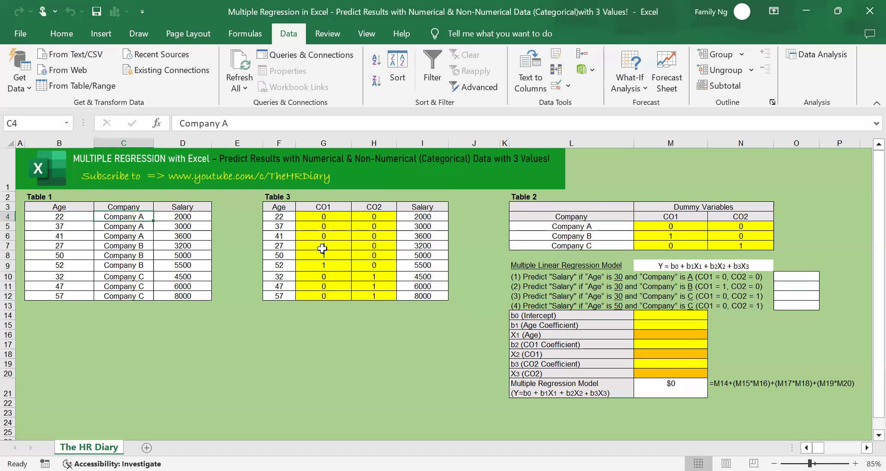
drag(322, 248, 365, 246)
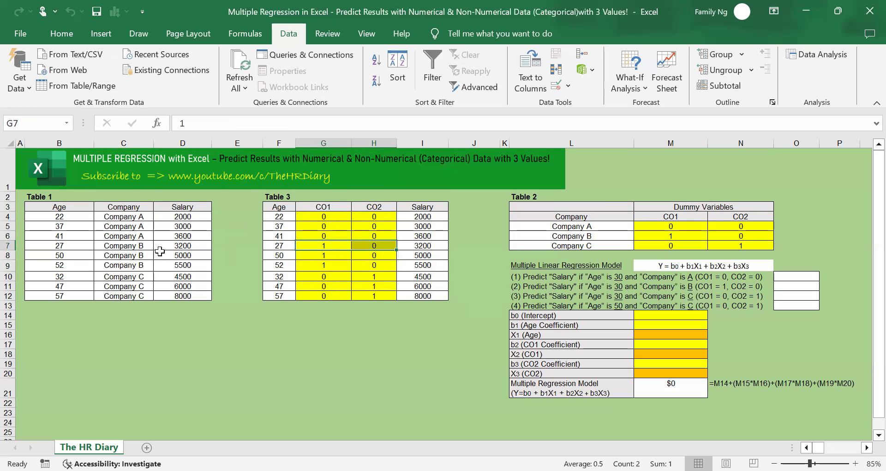
click(380, 334)
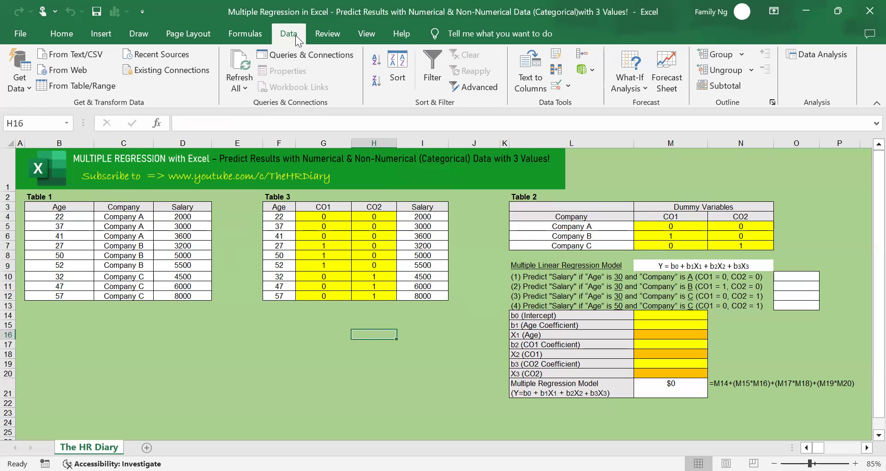
- Pick Regression from the Data Analysis tools list and confirm
click(811, 57)
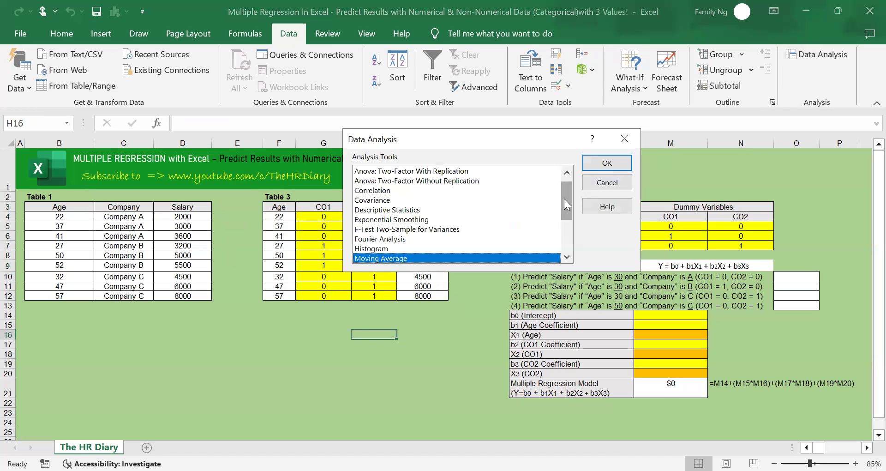
drag(564, 198, 565, 218)
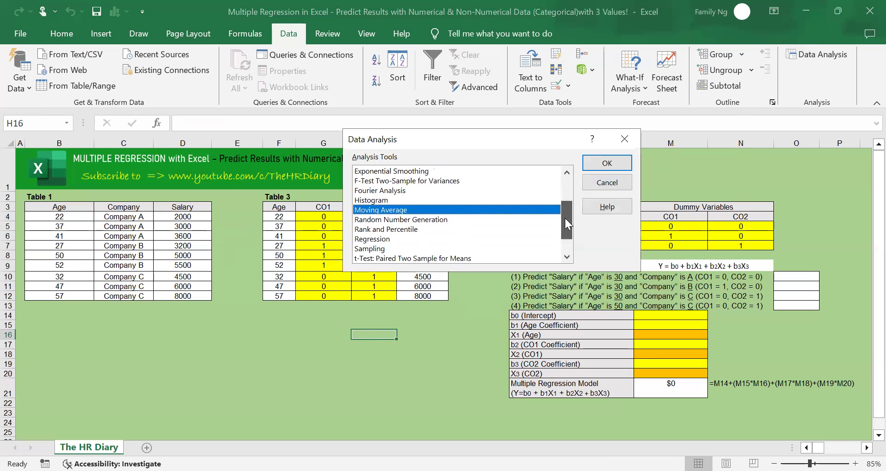
click(453, 239)
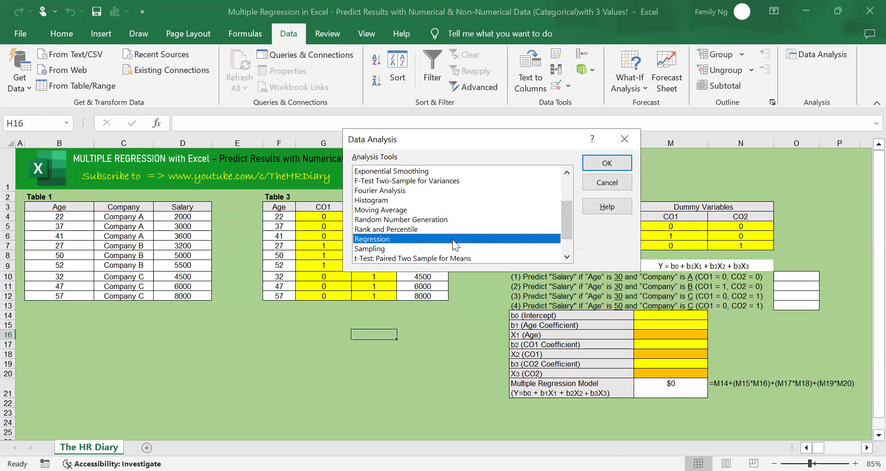
click(610, 167)
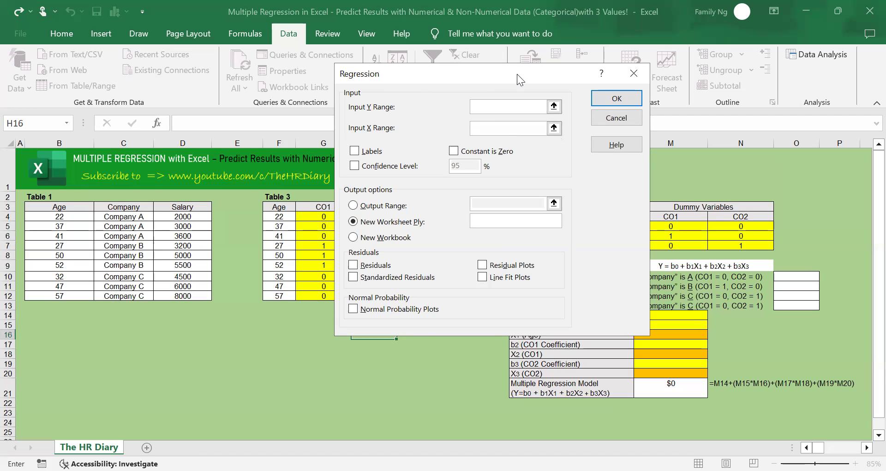
- Set Input Y Range to Salary $I$3:$I$12 and Input X Range to $F$3:$H$12
drag(517, 74, 645, 118)
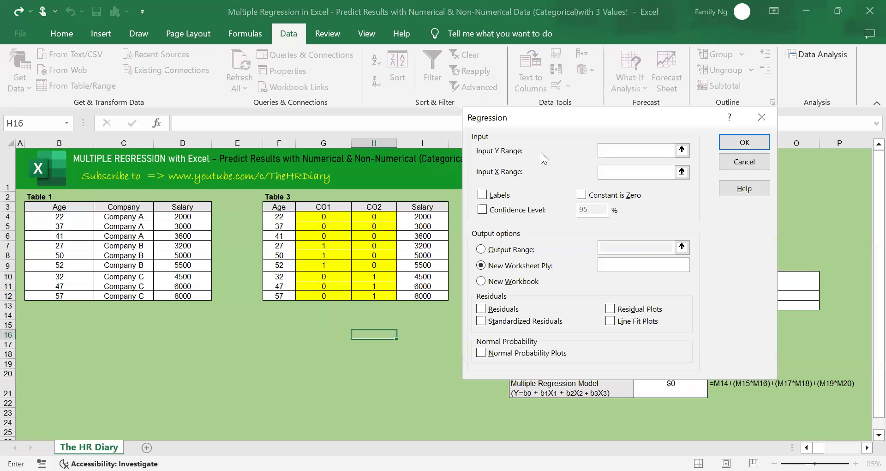
click(682, 151)
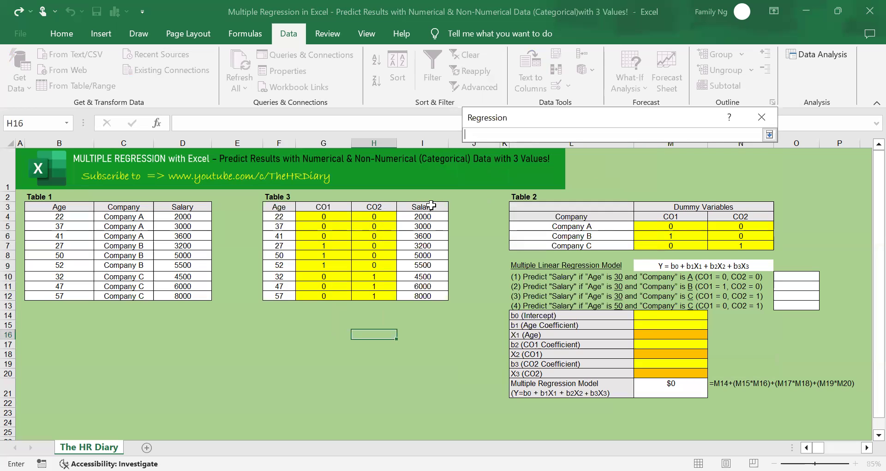
drag(434, 206, 427, 299)
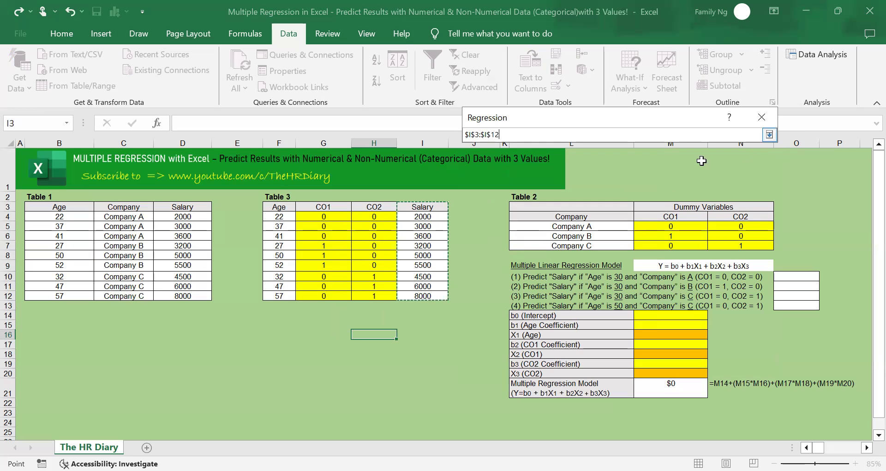
click(769, 135)
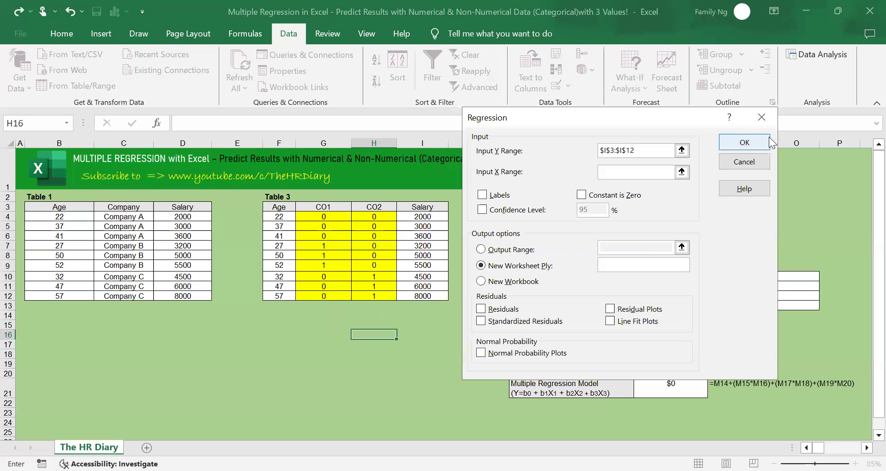
click(684, 176)
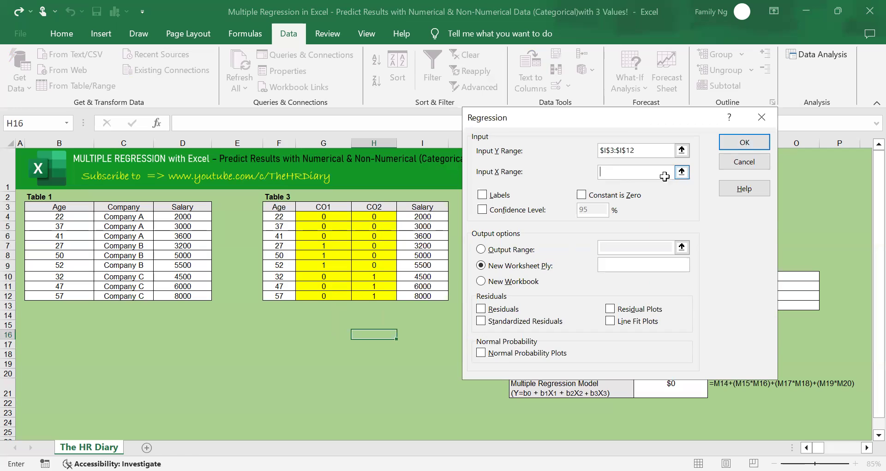
click(682, 172)
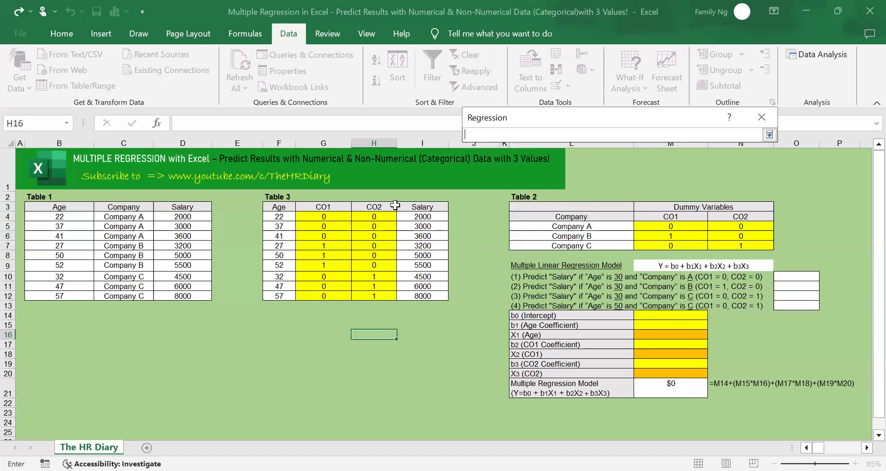
click(285, 207)
drag(286, 208, 371, 299)
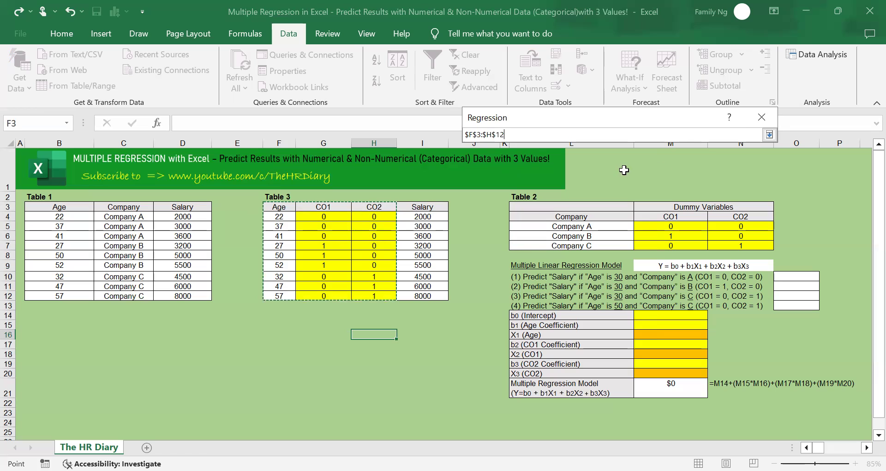
click(769, 134)
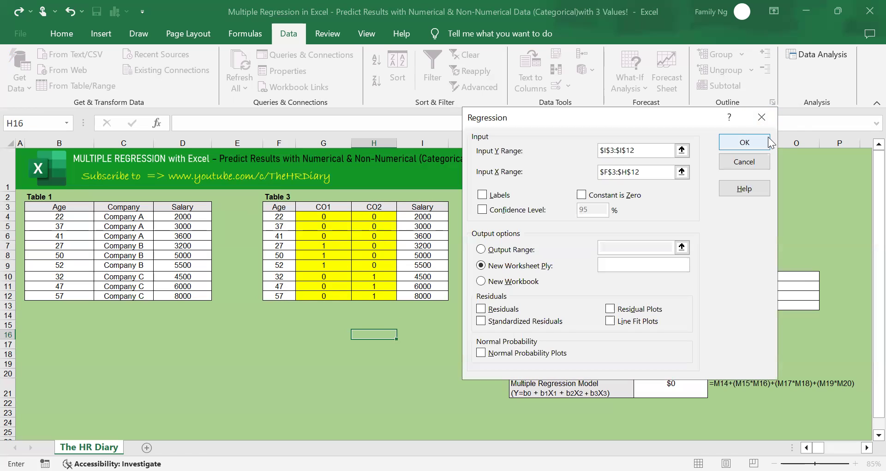
- Turn on Labels, set Output Range to $B$14, and run the regression
click(484, 196)
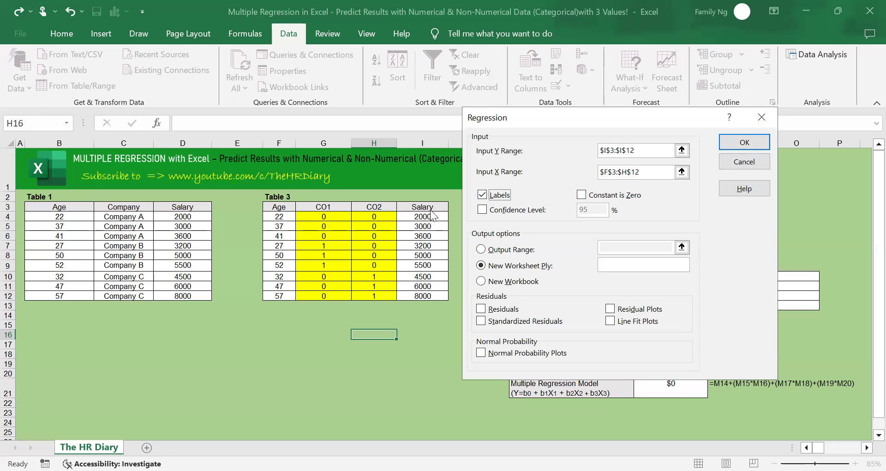
click(481, 252)
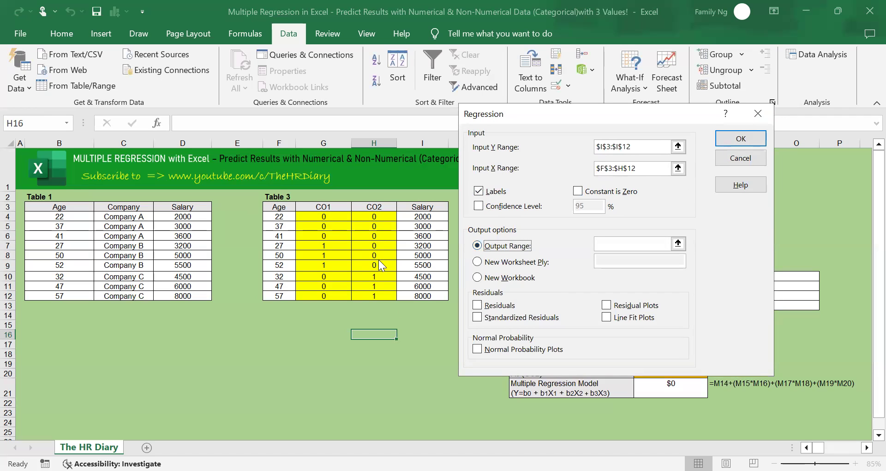
click(680, 244)
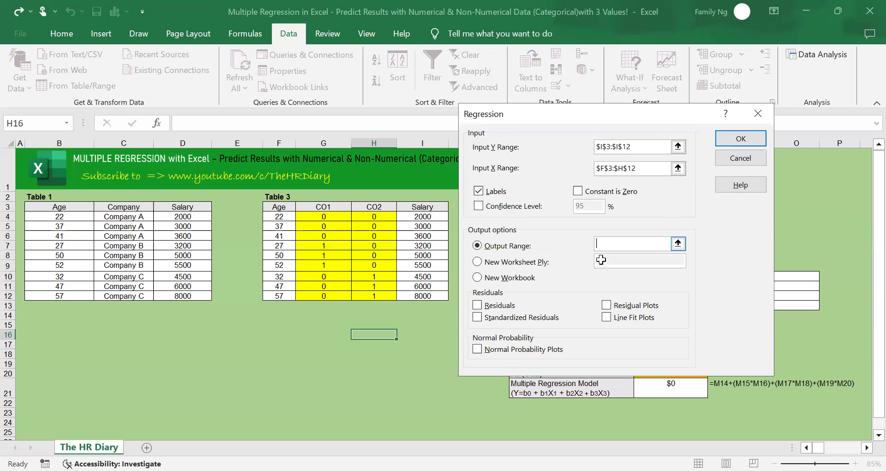
click(39, 317)
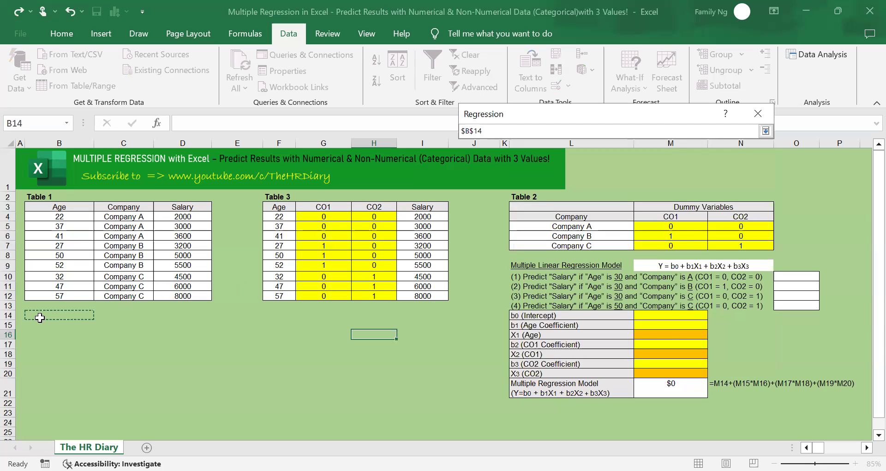
click(767, 132)
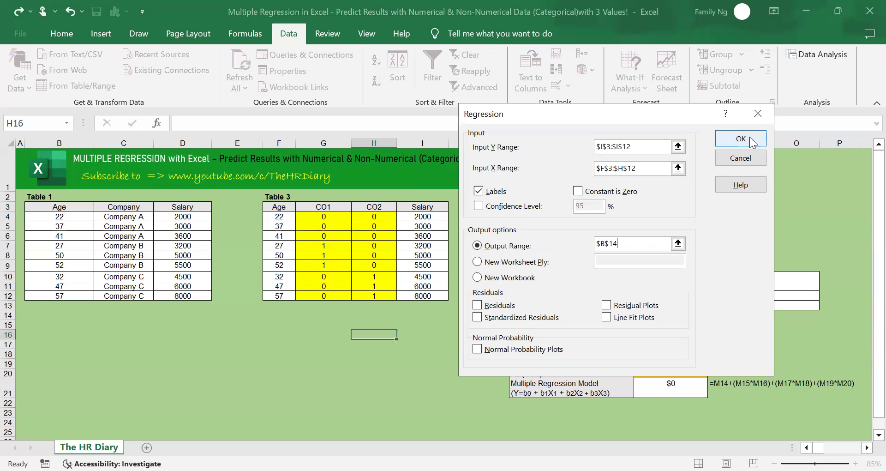
click(750, 137)
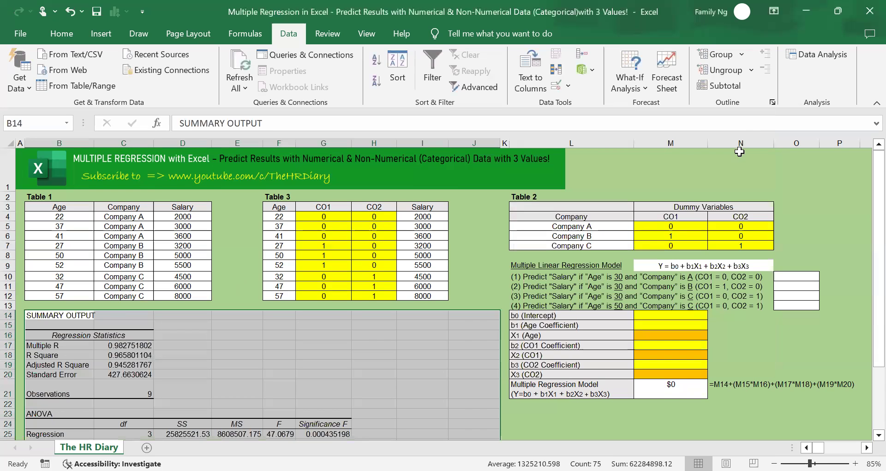
- Apply the Number format with one extra decimal, giving three decimals on the regression output
scroll(427, 281, down, 3)
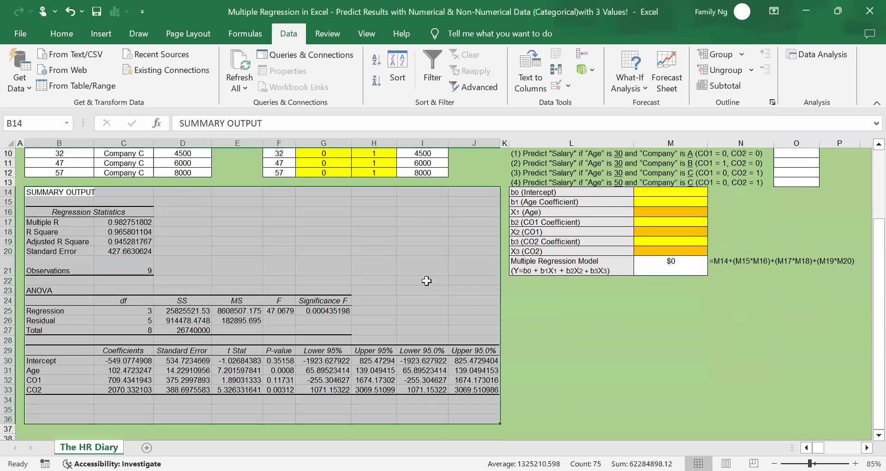
scroll(426, 281, up, 2)
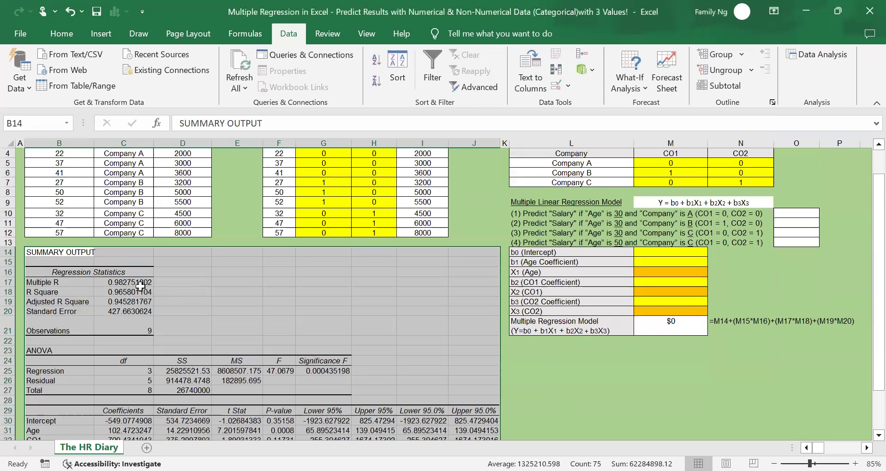
scroll(239, 343, down, 1)
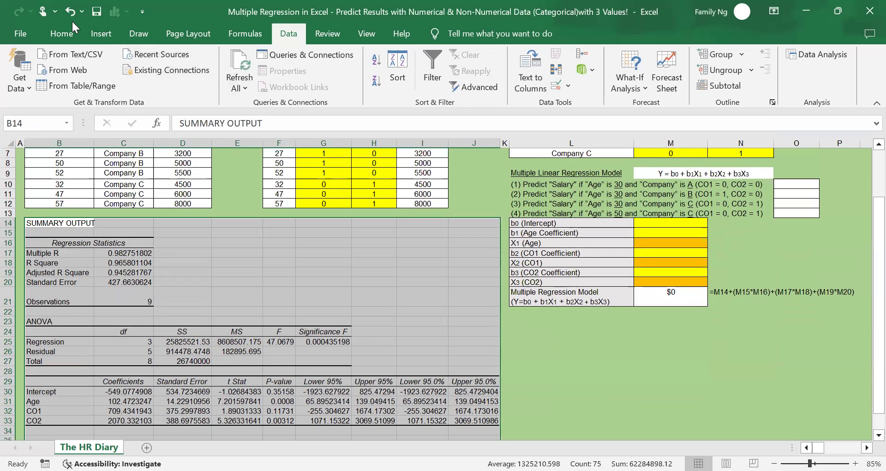
click(61, 34)
click(495, 59)
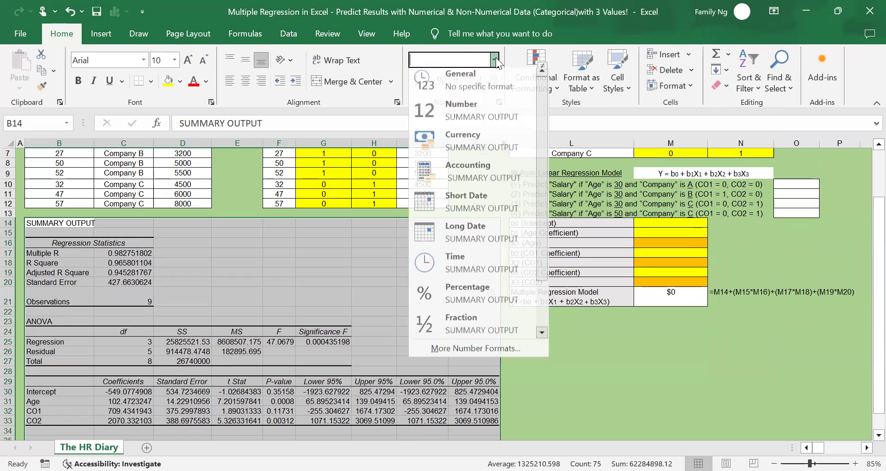
click(477, 104)
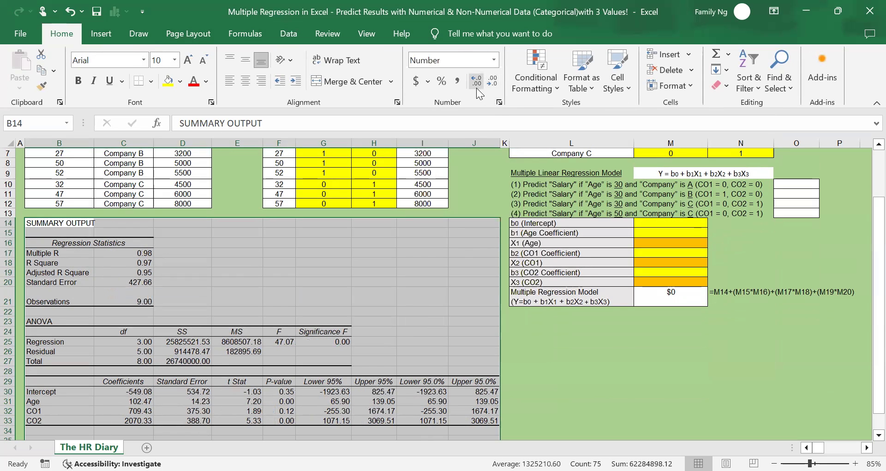
click(474, 84)
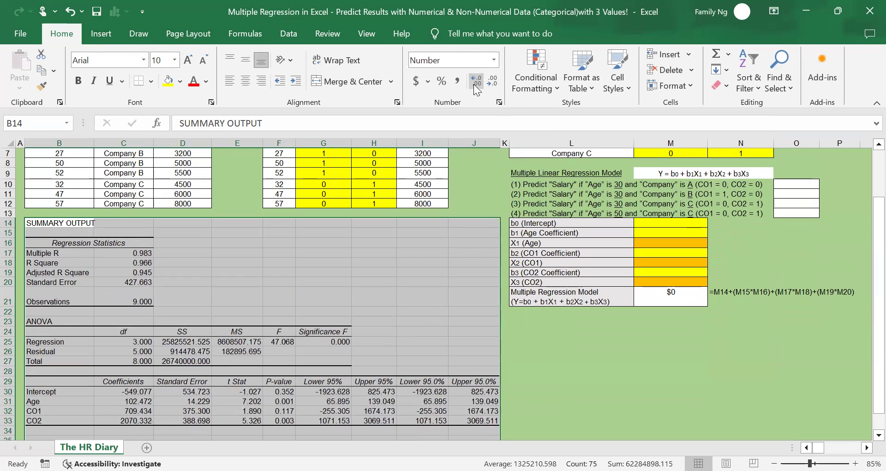
click(433, 311)
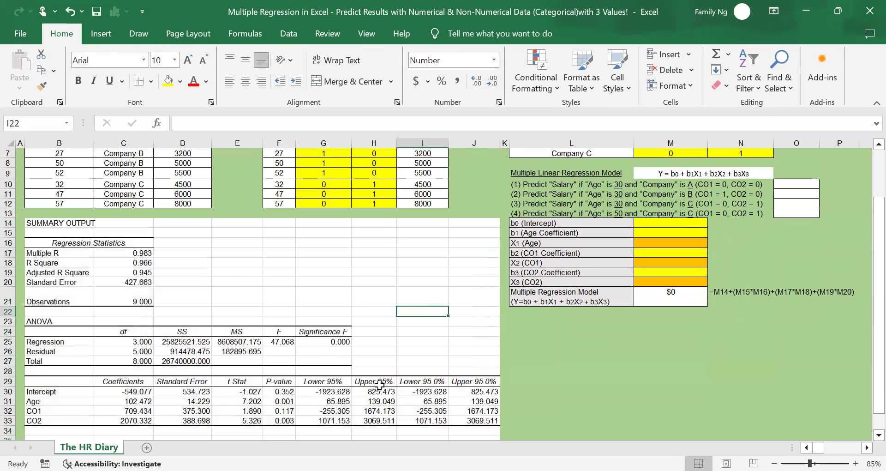
click(503, 377)
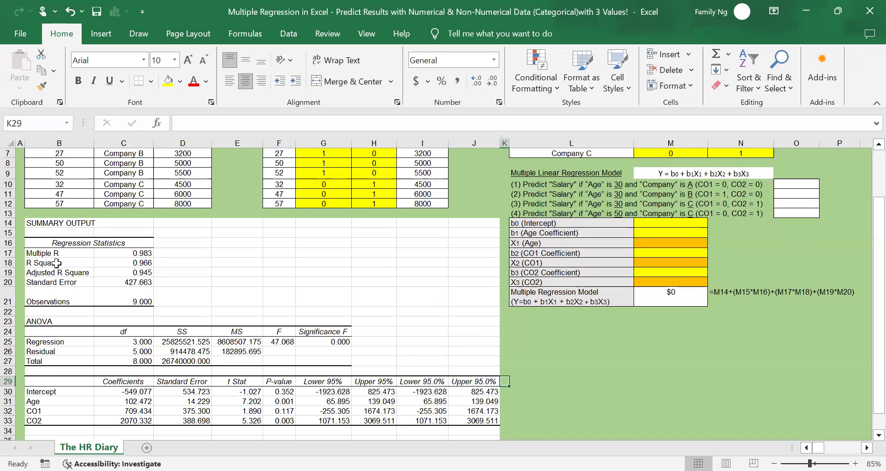
- Fill B18:C18 (R Square, 0.966) yellow and check its unrounded value
drag(56, 264, 117, 266)
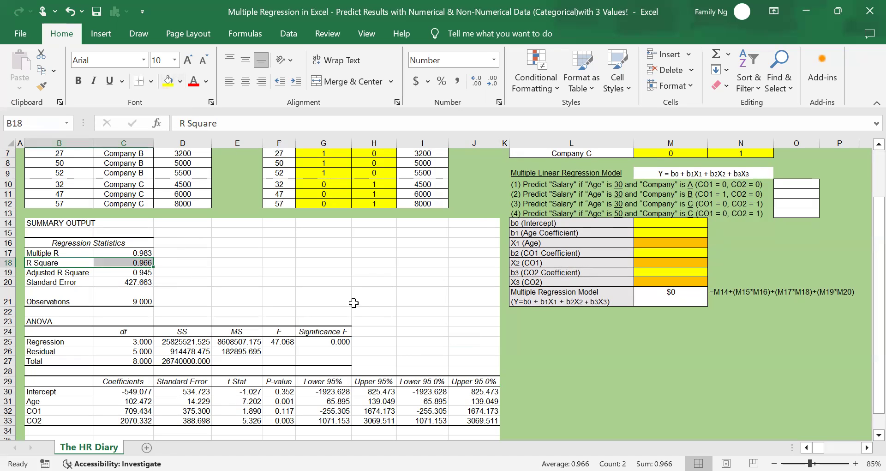
scroll(354, 303, up, 2)
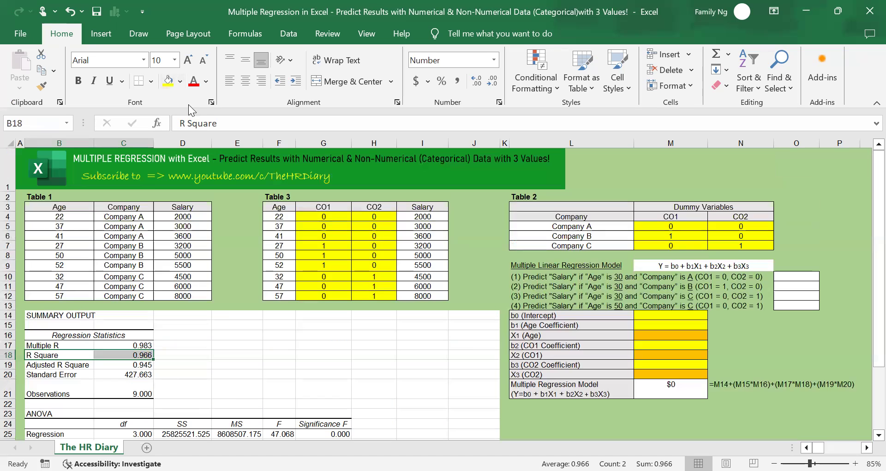
click(168, 82)
click(245, 347)
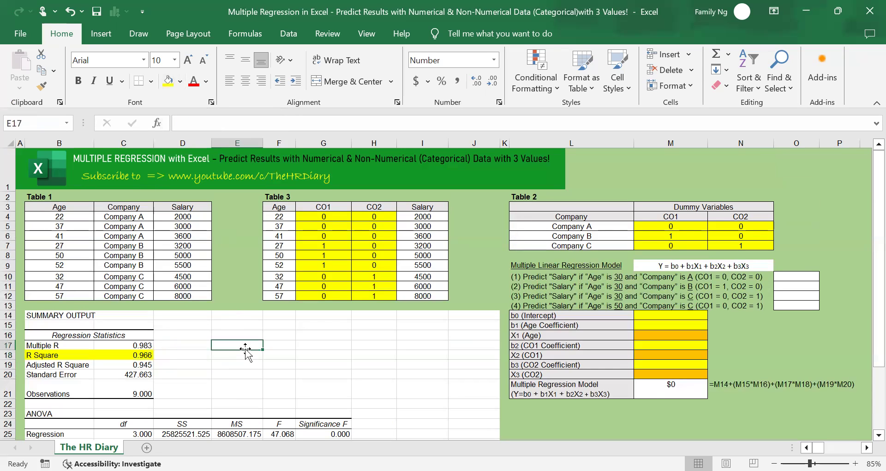
click(141, 356)
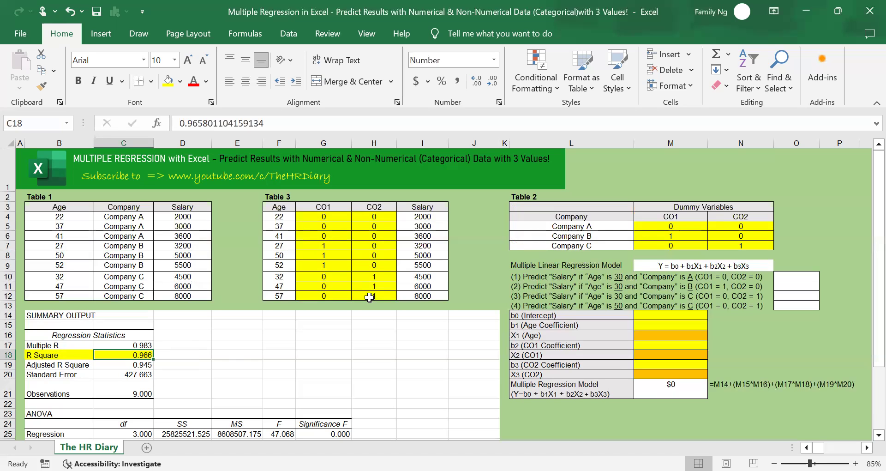
click(371, 354)
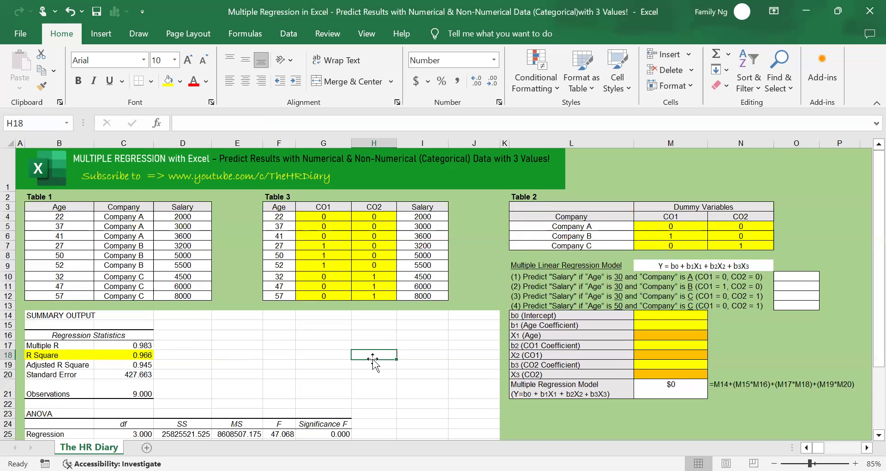
- Fill Significance F G24:G25, the P-value header F29 and p-values F31:F33 yellow
scroll(375, 361, down, 1)
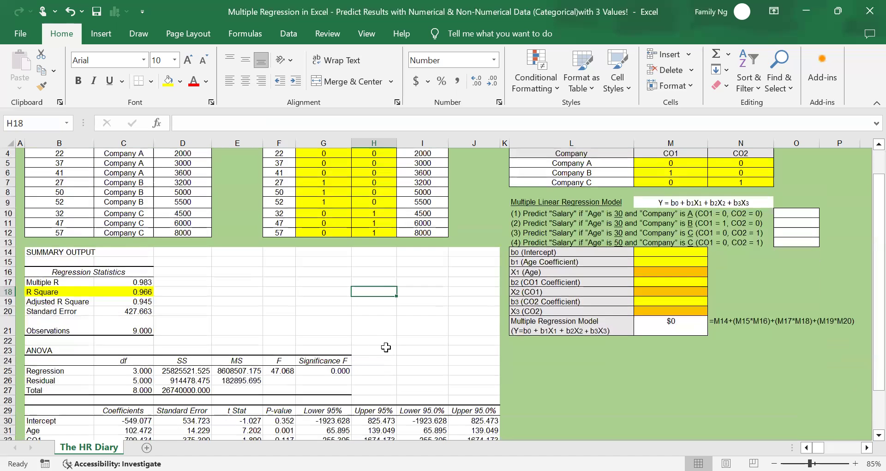
drag(331, 363, 331, 372)
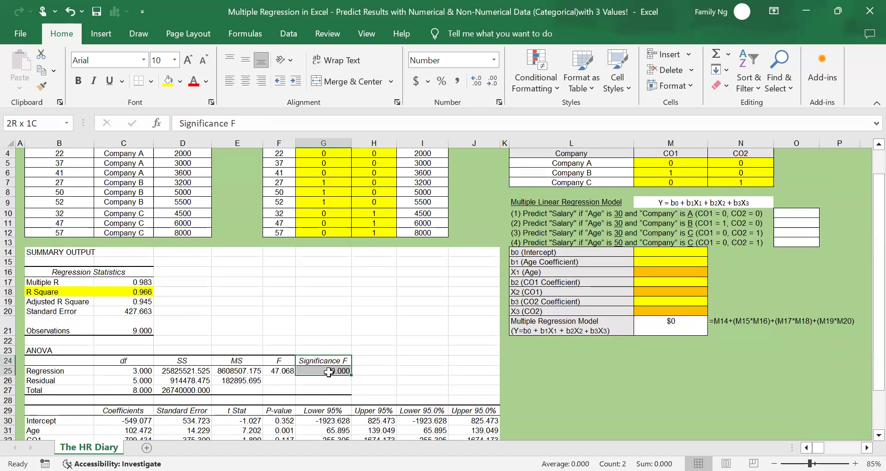
click(169, 81)
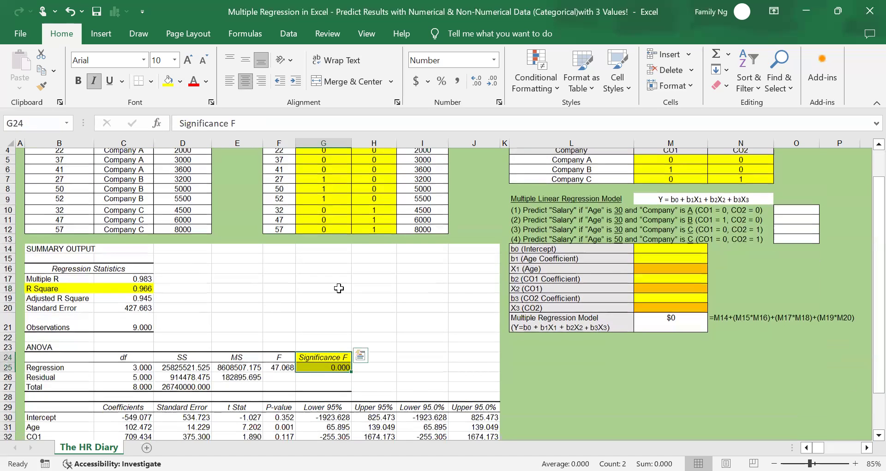
scroll(326, 388, down, 2)
click(279, 350)
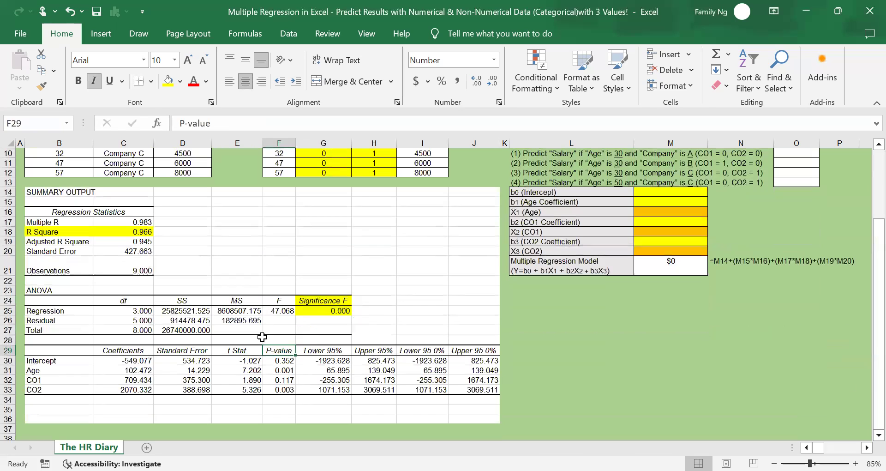
click(169, 84)
drag(289, 371, 288, 389)
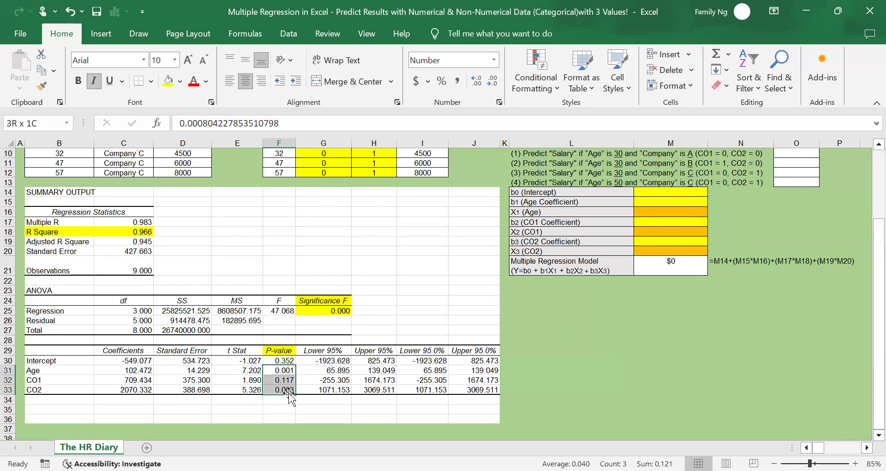
click(169, 80)
click(415, 299)
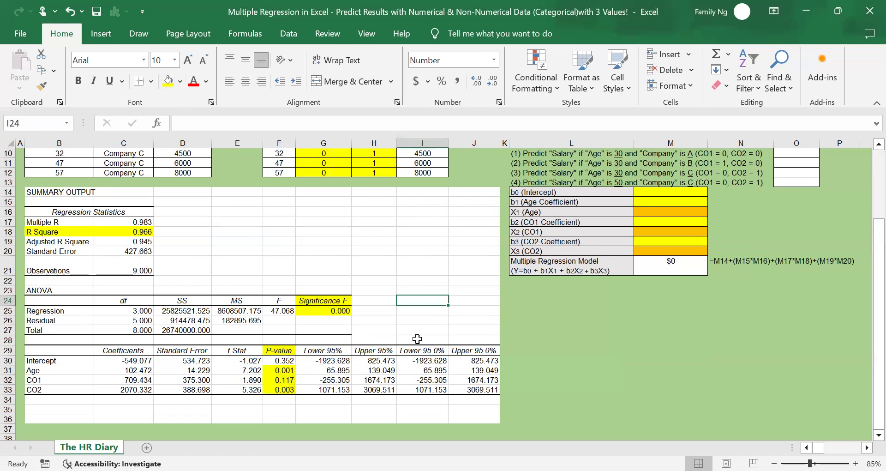
scroll(416, 339, up, 1)
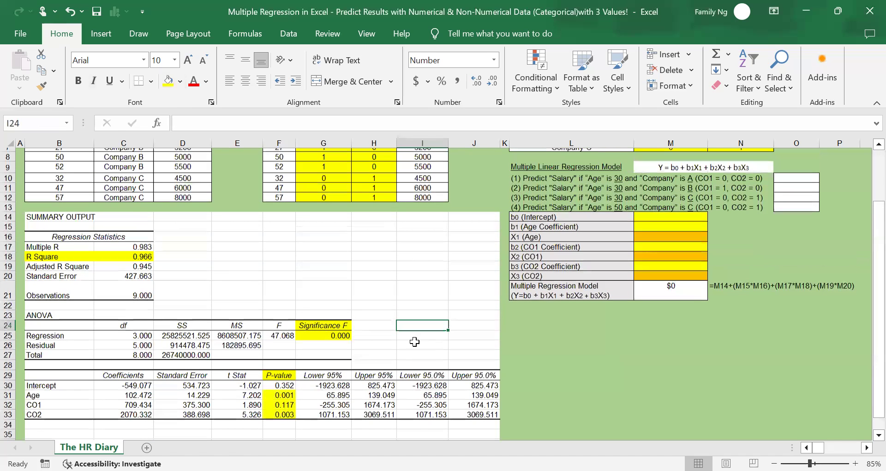
scroll(415, 340, up, 1)
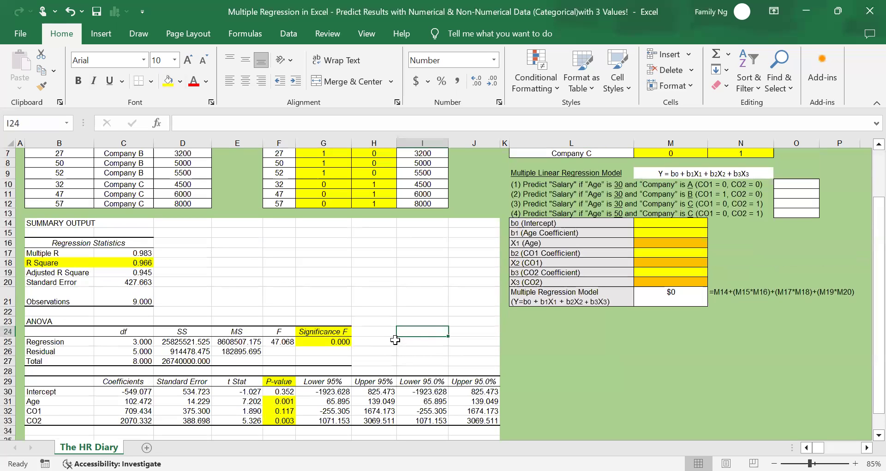
drag(337, 331, 337, 340)
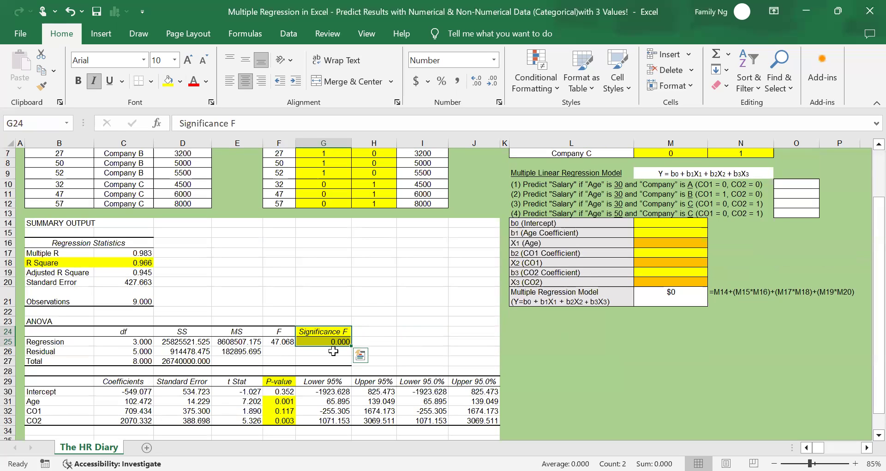
- Enter 0.05 in G23 and compare it with the Significance F value in G25
click(331, 319)
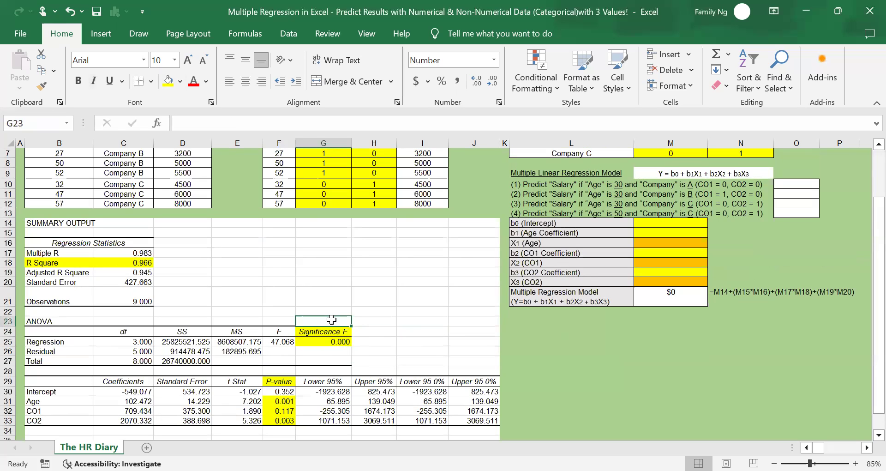
text(0.05)
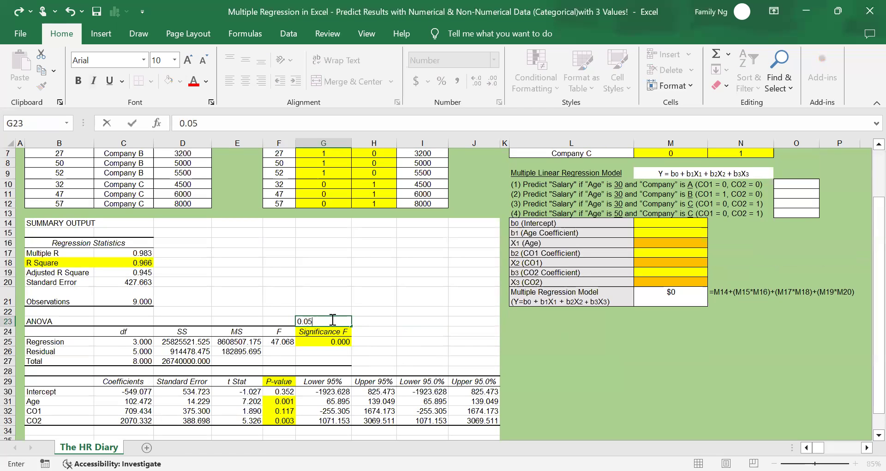
key(Return)
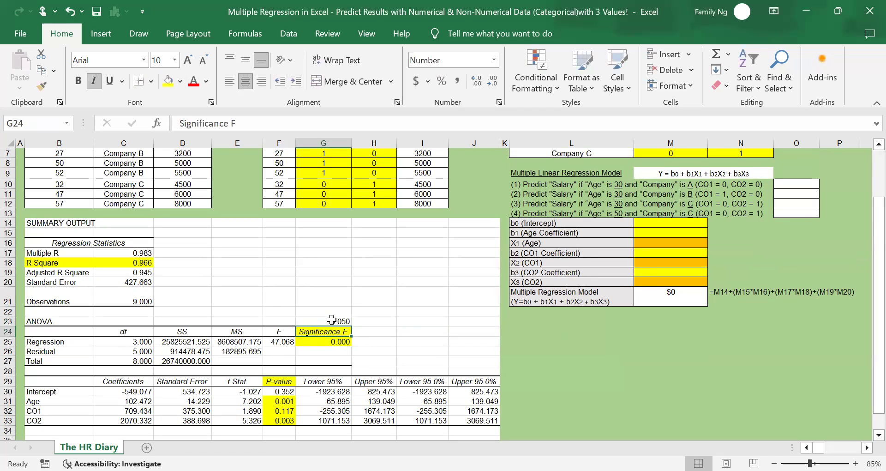
click(345, 341)
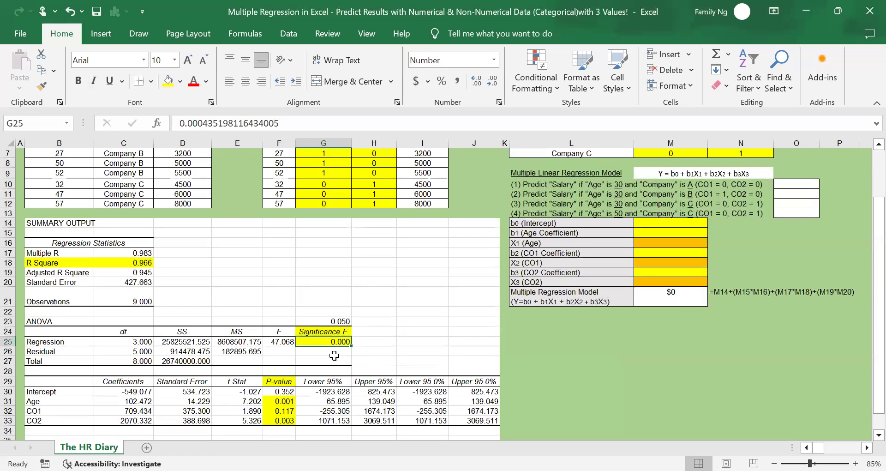
click(347, 322)
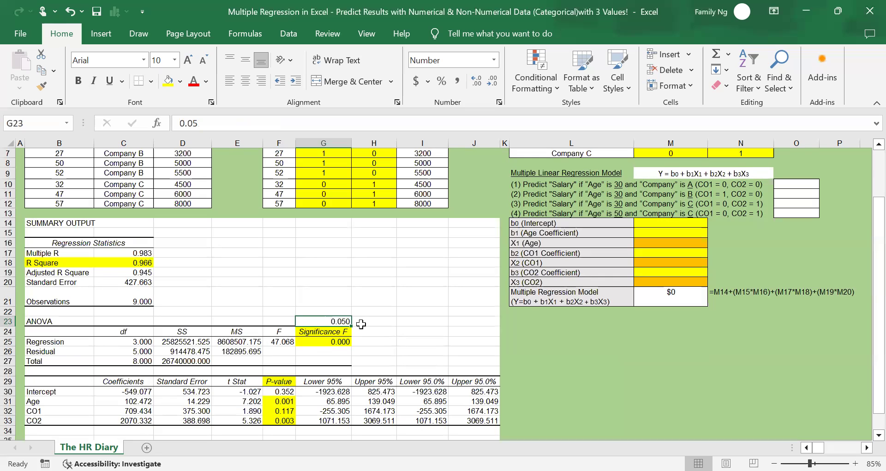
click(336, 346)
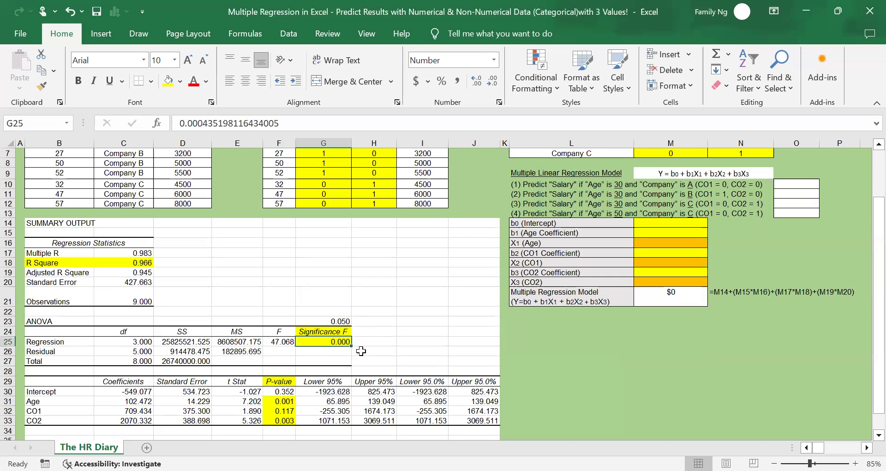
scroll(361, 350, down, 1)
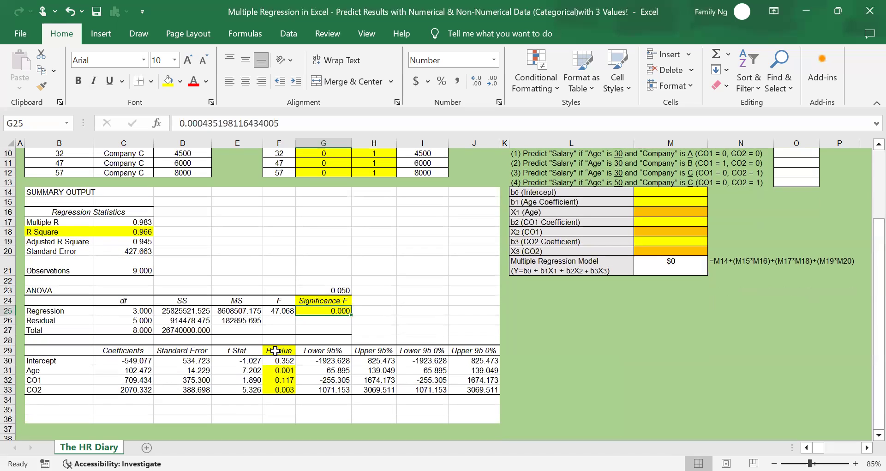
click(276, 350)
drag(284, 368, 284, 390)
drag(53, 371, 48, 391)
click(267, 372)
drag(267, 372, 263, 391)
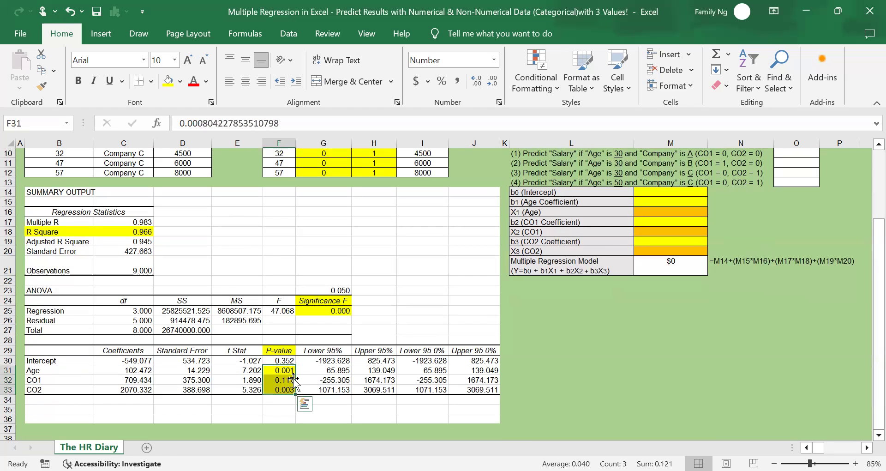
click(325, 360)
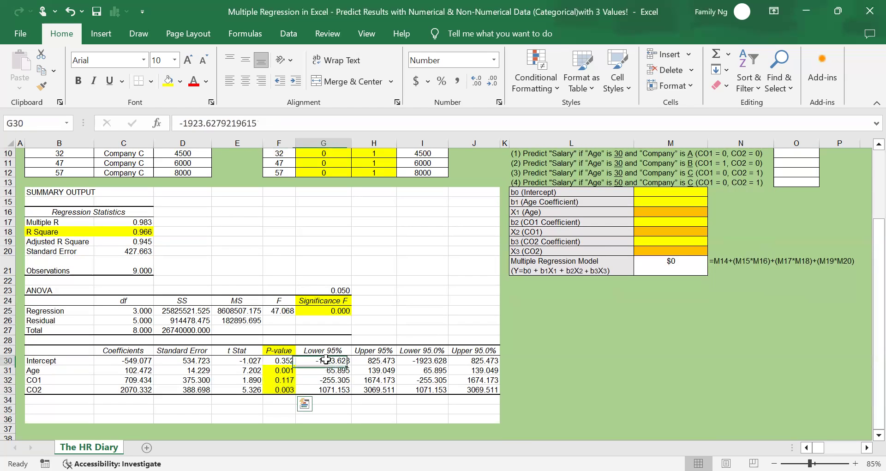
click(286, 370)
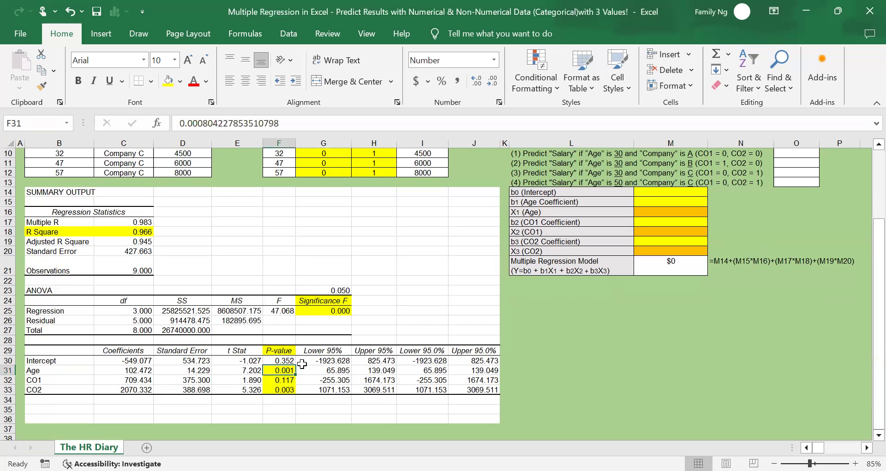
click(284, 390)
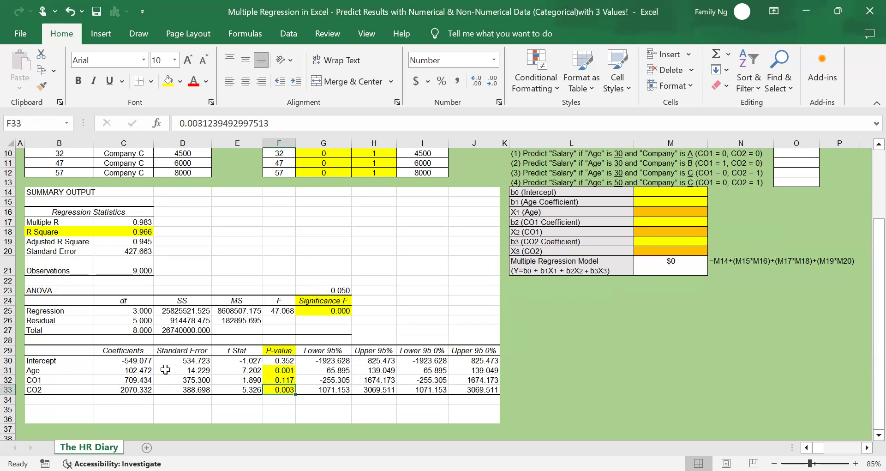
- Fill the Coefficients cells C29:C33 yellow and return to the model equation cell
drag(143, 360, 143, 390)
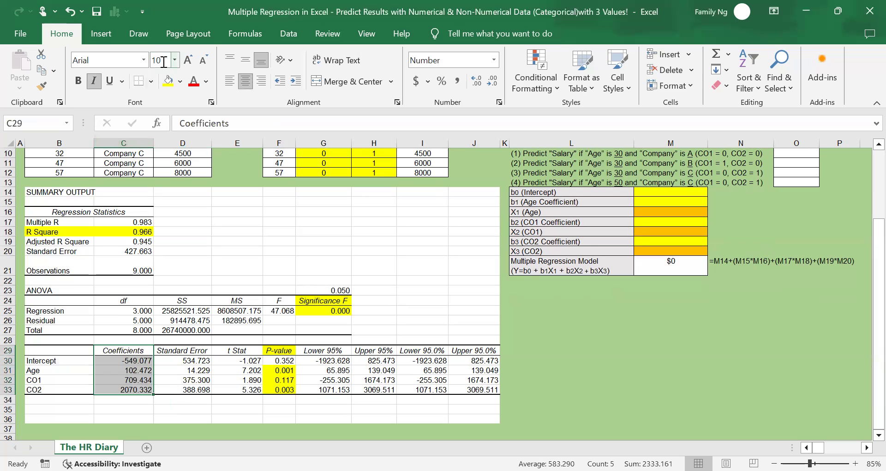
click(164, 82)
click(280, 266)
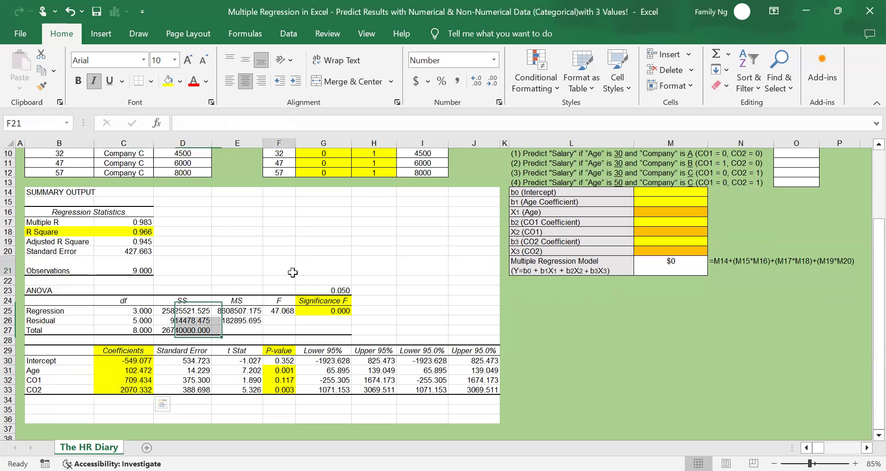
scroll(441, 270, up, 1)
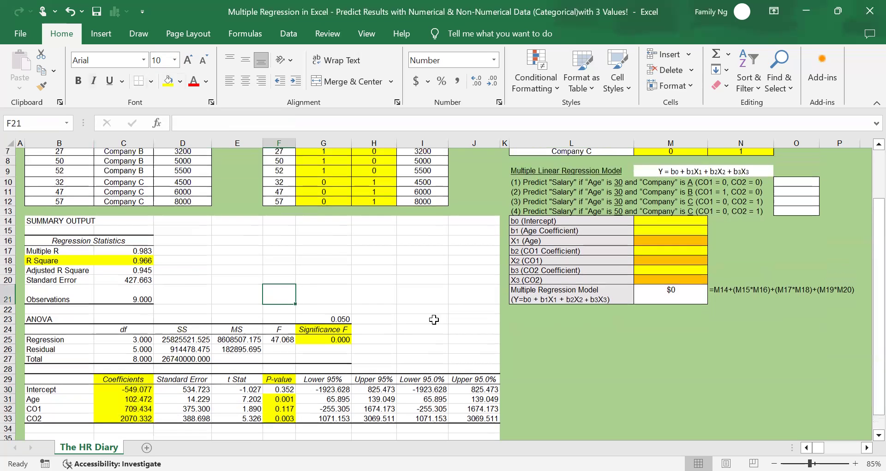
scroll(621, 296, up, 2)
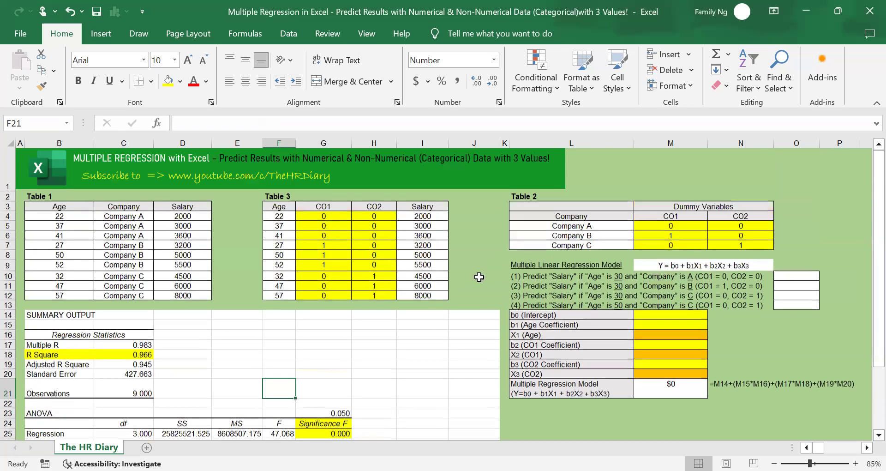
click(683, 267)
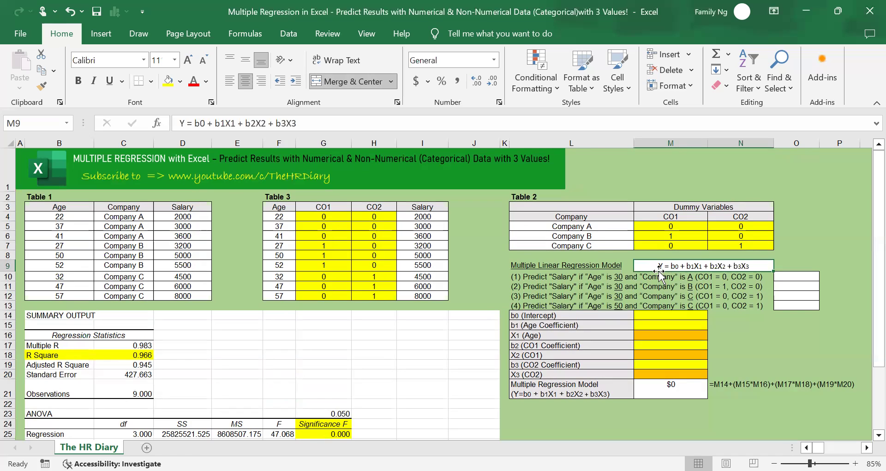
drag(423, 206, 422, 296)
drag(268, 207, 369, 287)
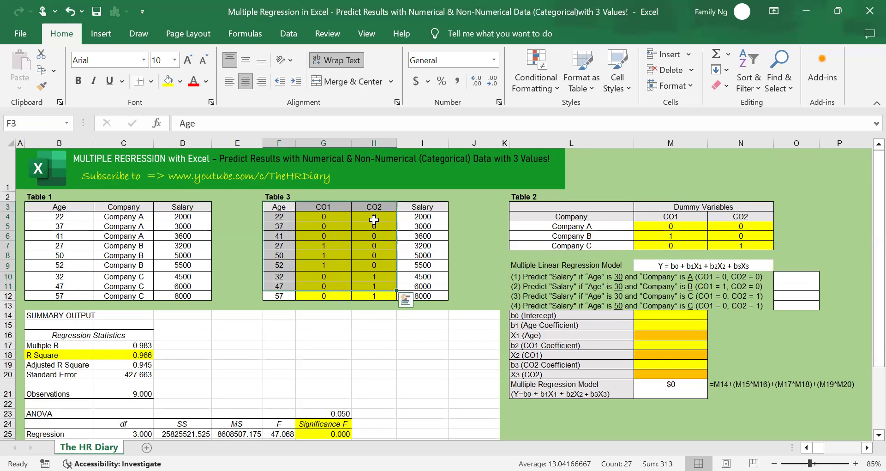
click(283, 206)
drag(323, 206, 396, 300)
drag(70, 205, 133, 296)
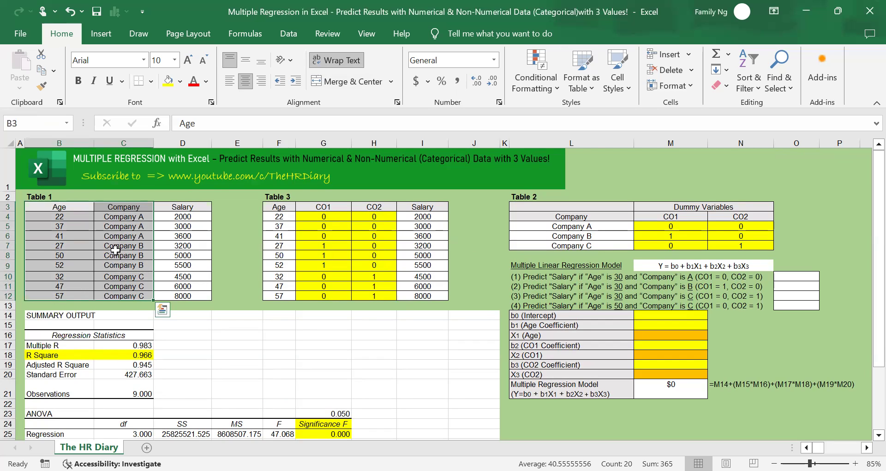
drag(176, 209, 188, 296)
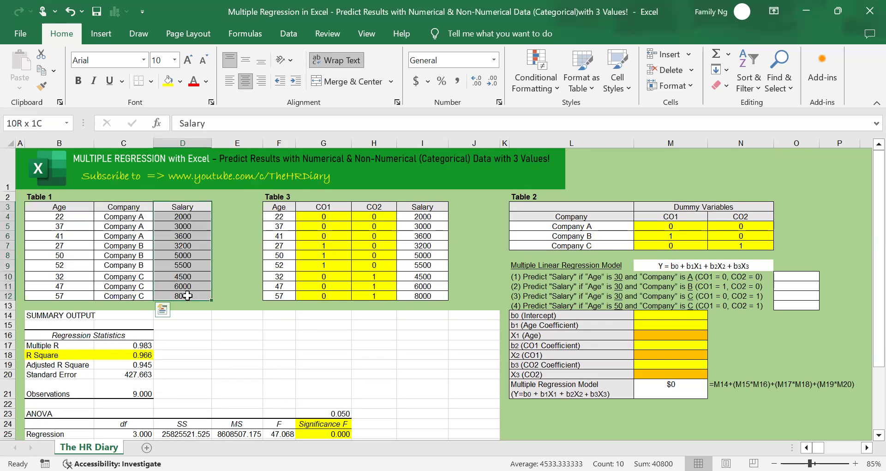
click(737, 244)
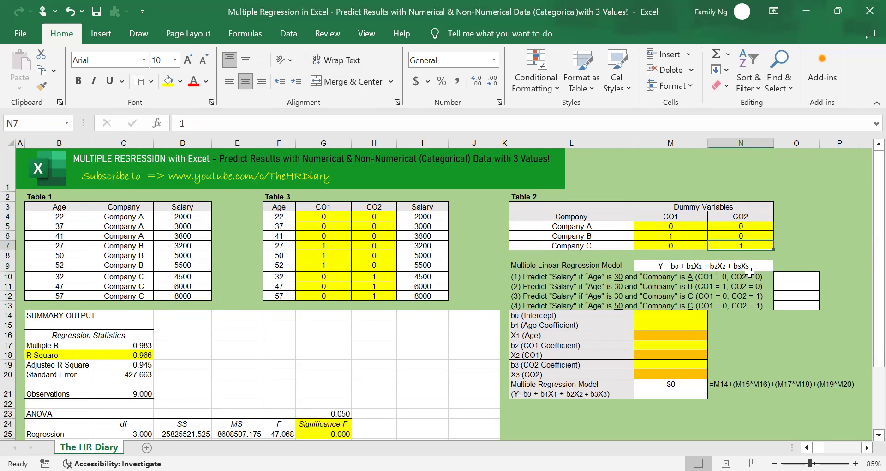
click(669, 267)
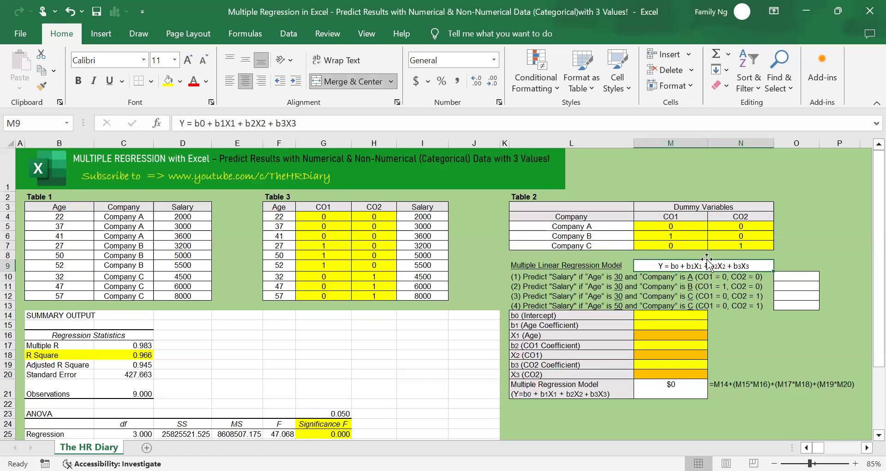
- Link b0 in M14 to the Intercept (C30) and b1 in M15 to Age (C31)
scroll(208, 367, down, 2)
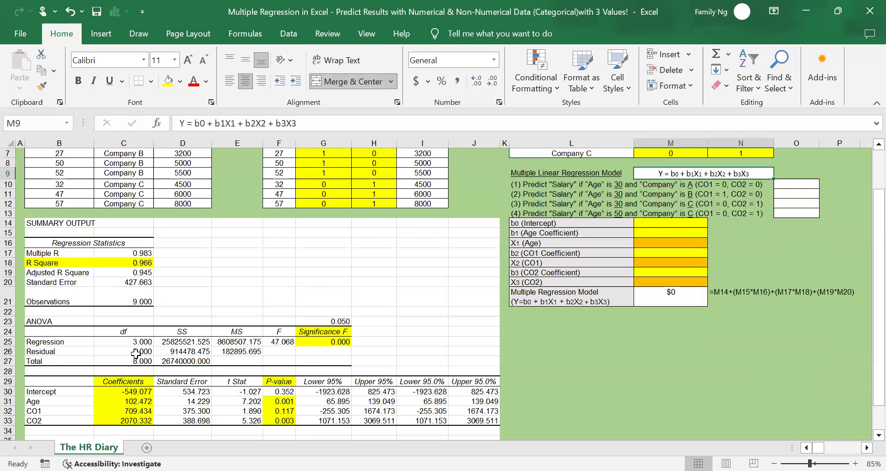
scroll(136, 354, down, 1)
drag(134, 351, 135, 390)
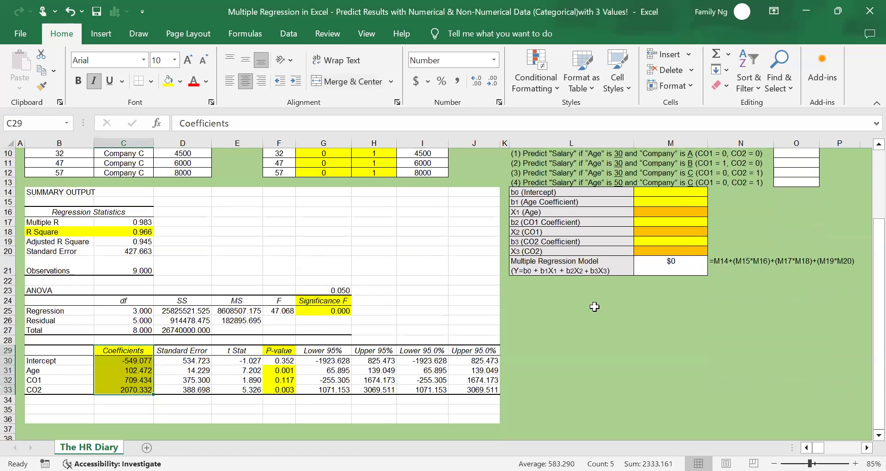
scroll(594, 306, up, 1)
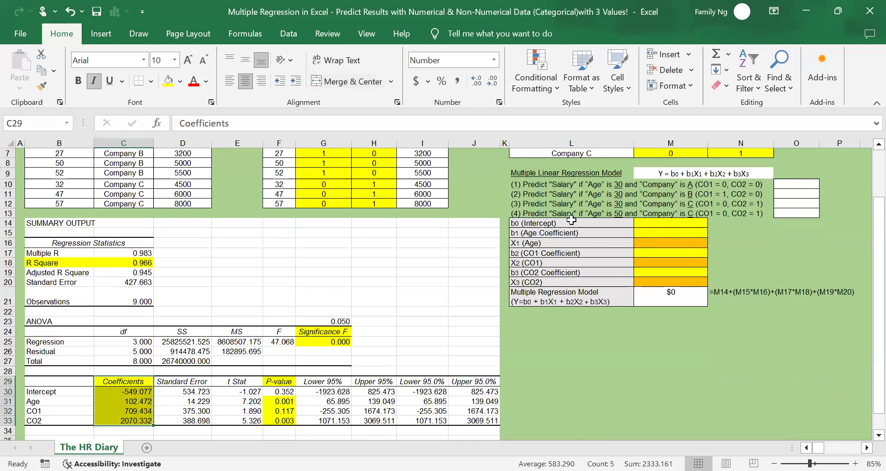
click(663, 224)
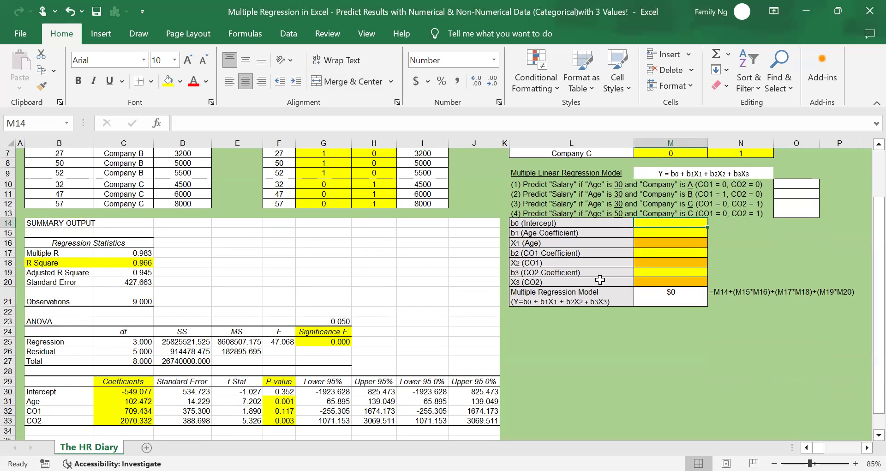
text(=)
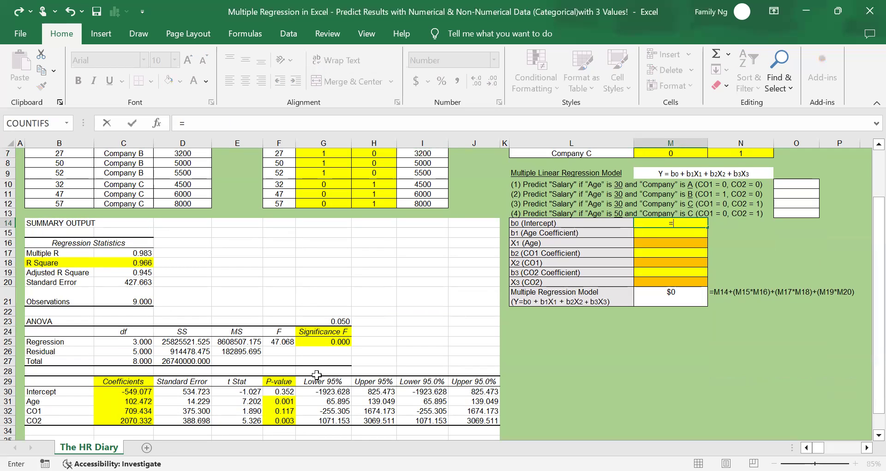
click(145, 392)
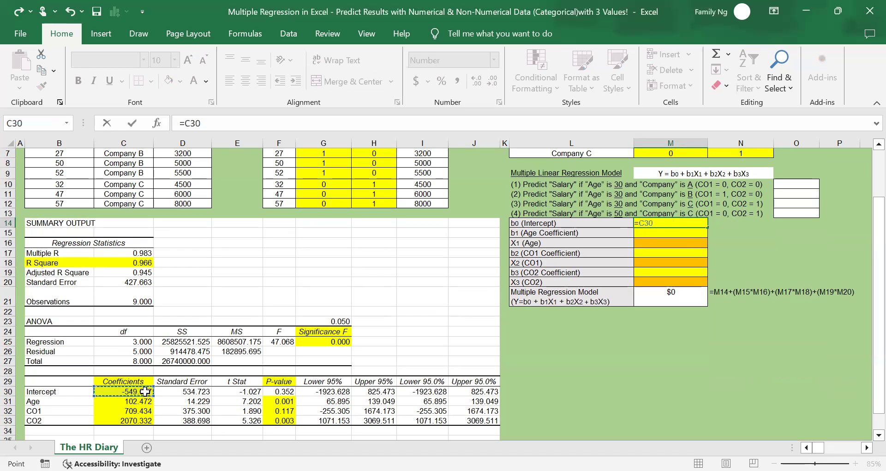
key(Return)
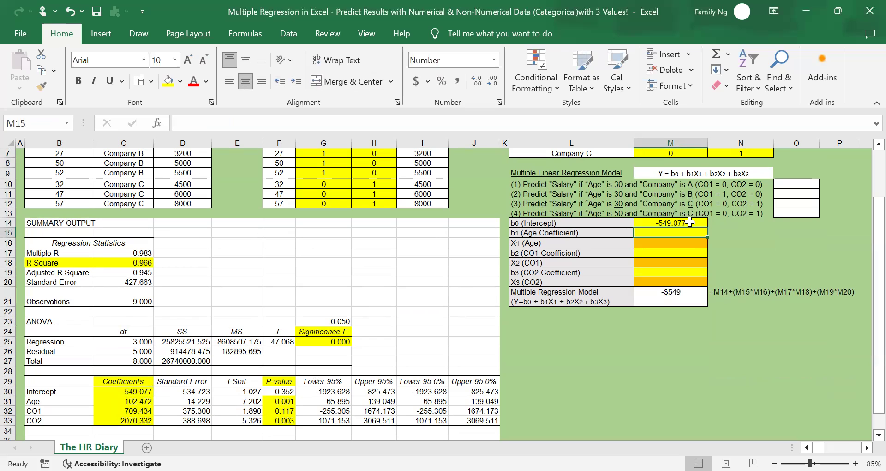
click(604, 236)
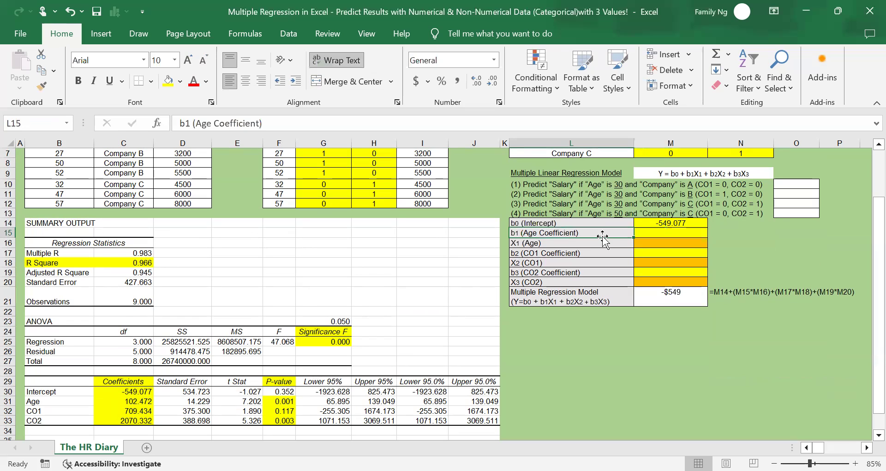
click(659, 235)
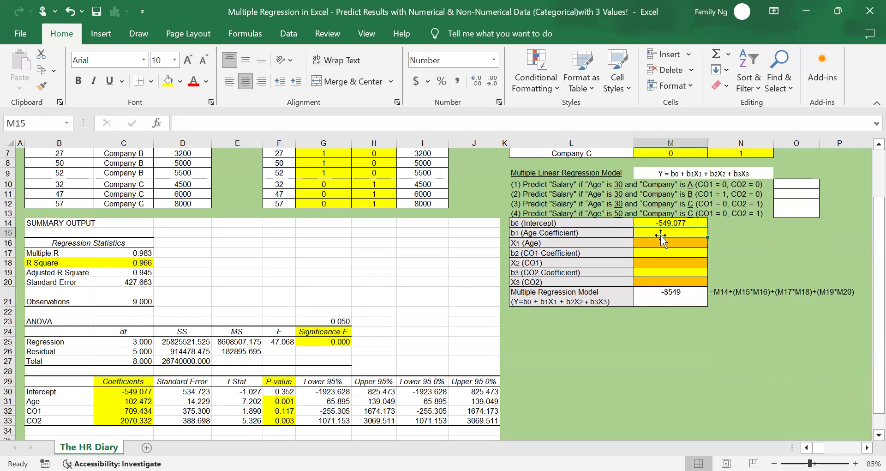
text(=)
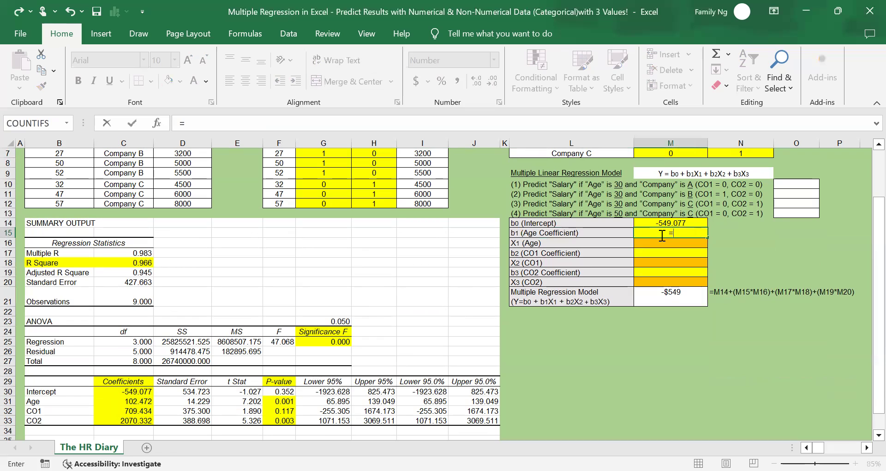
click(140, 402)
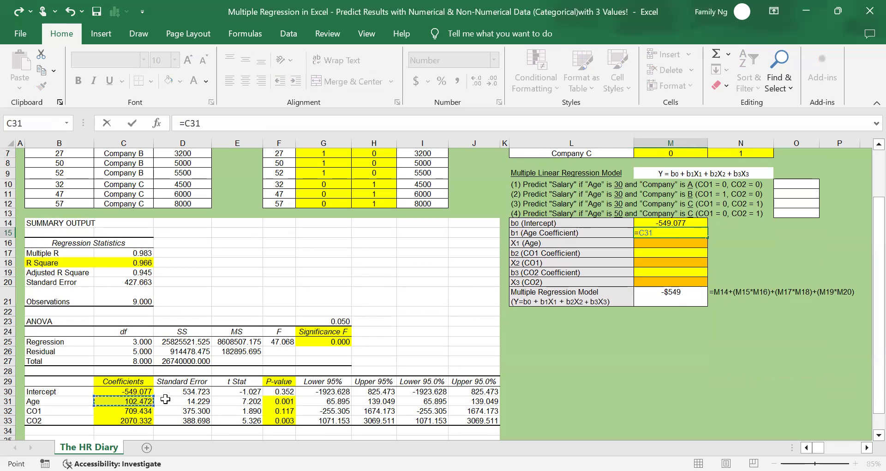
key(Return)
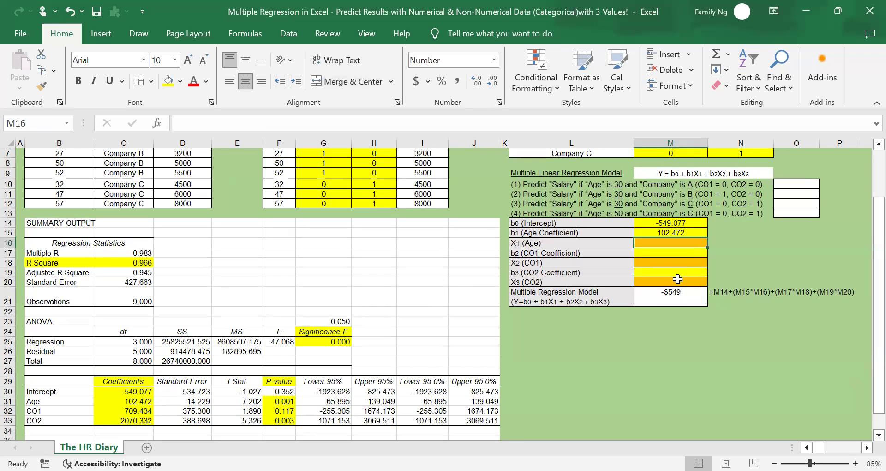
- Link b2 in M17 to CO1 (C32) and b3 in M19 to CO2 (C33)
click(684, 255)
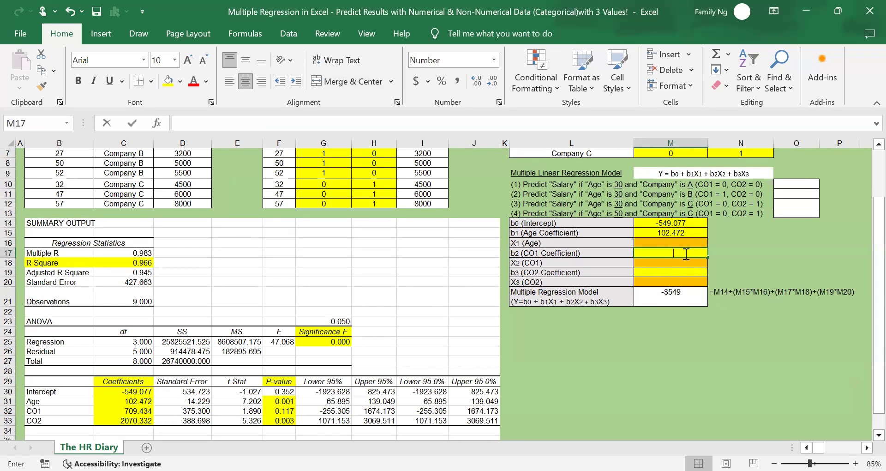
text(=)
click(112, 412)
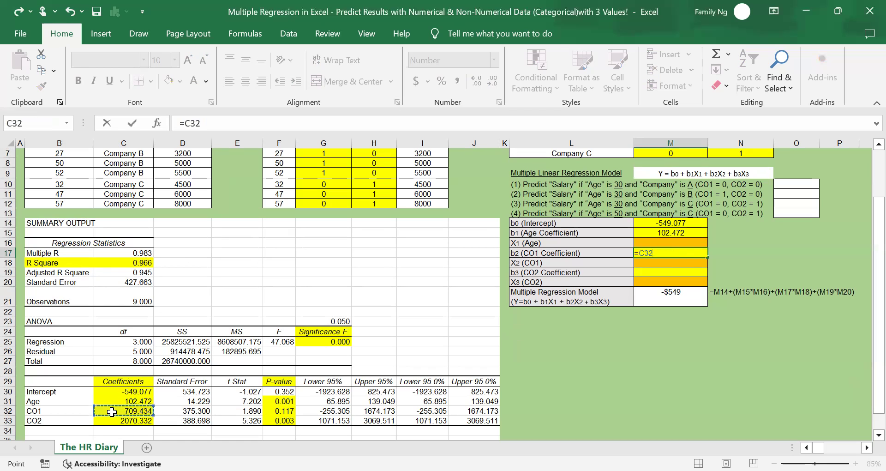
key(Return)
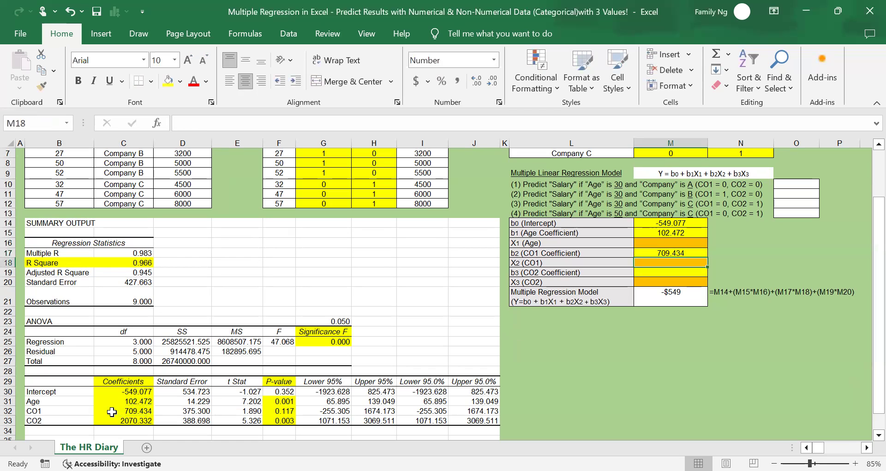
click(664, 271)
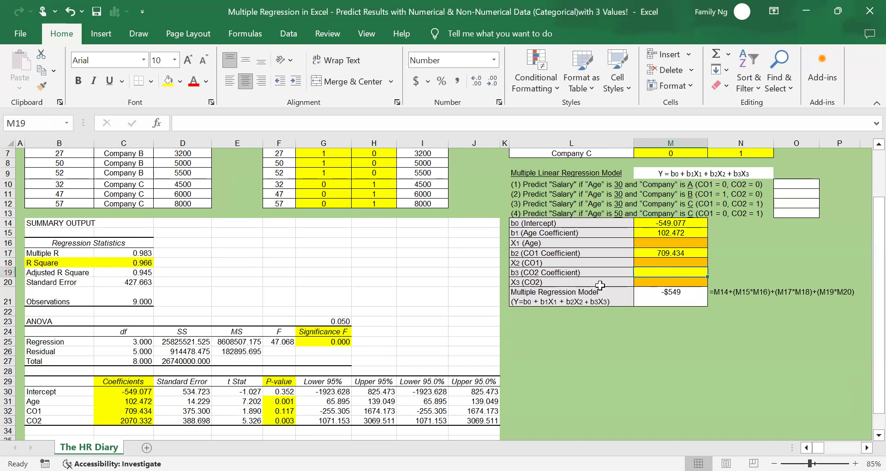
text(=)
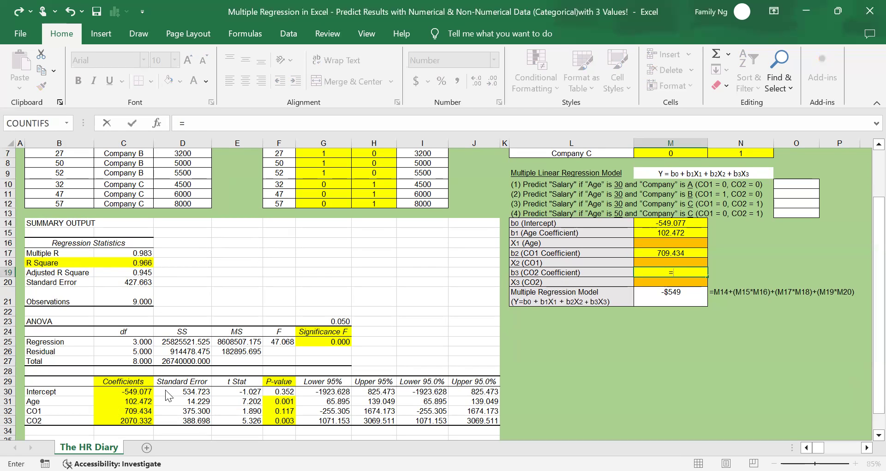
click(107, 419)
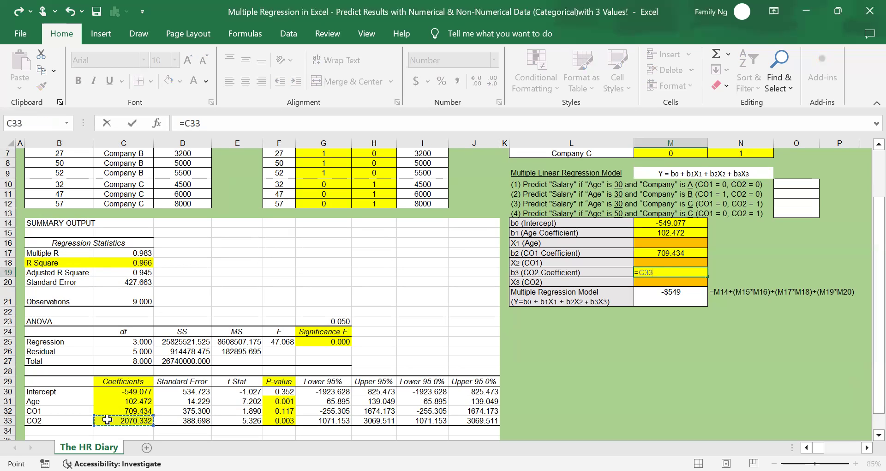
key(Return)
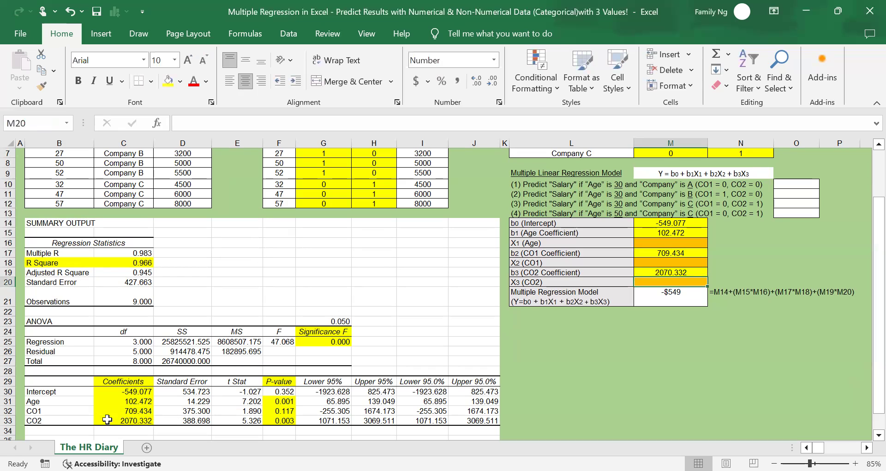
click(636, 291)
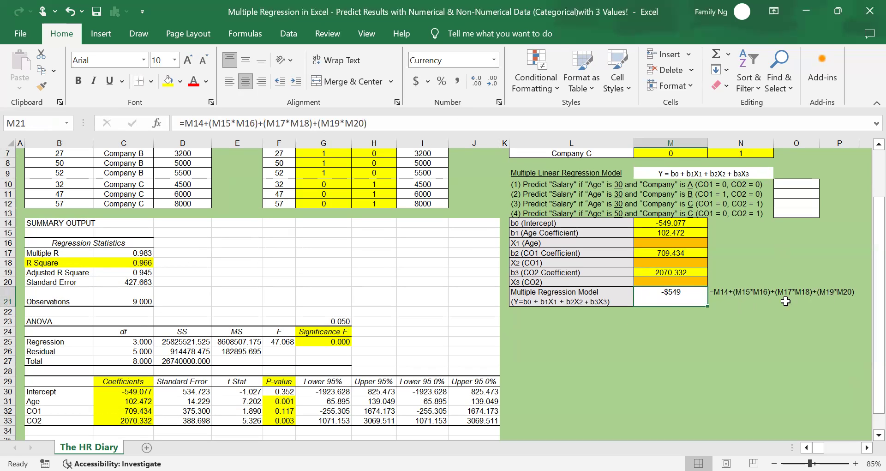
scroll(697, 300, up, 2)
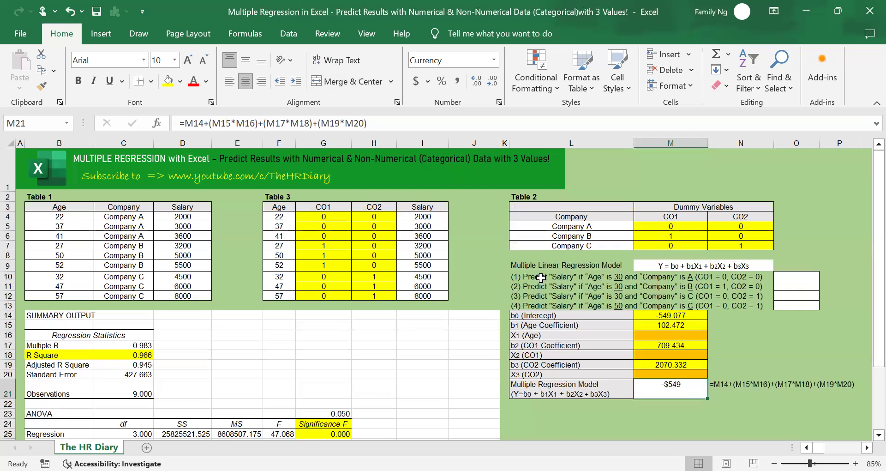
- Enter age 30 with CO1 and CO2 both 0 for Company A
click(527, 277)
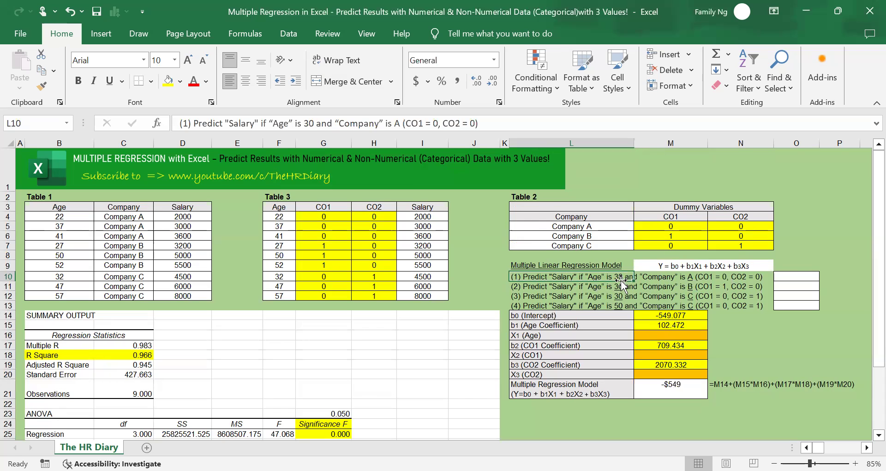
click(677, 335)
text(30)
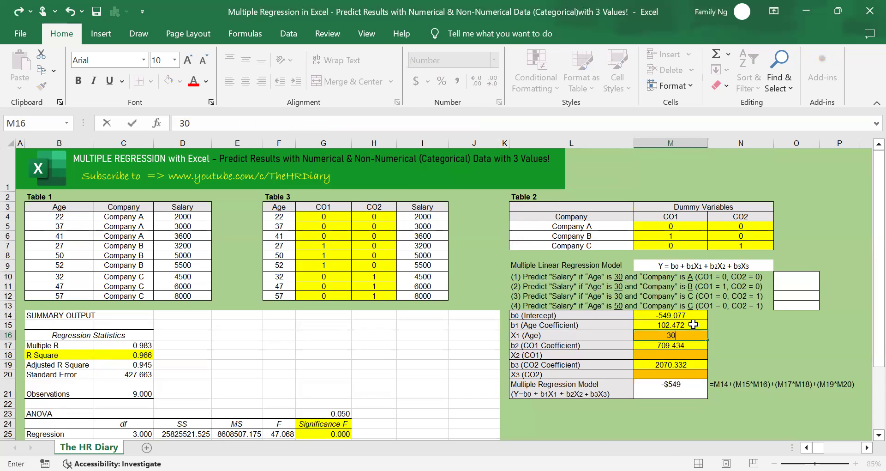
key(Return)
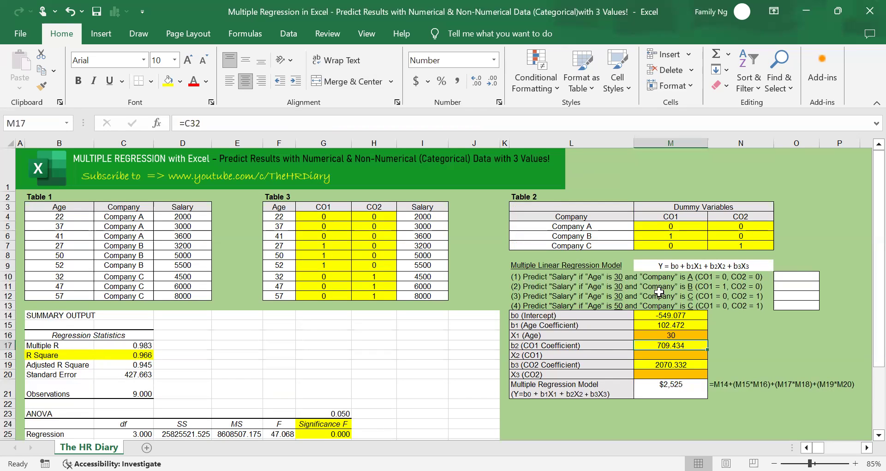
drag(676, 226, 739, 226)
click(644, 355)
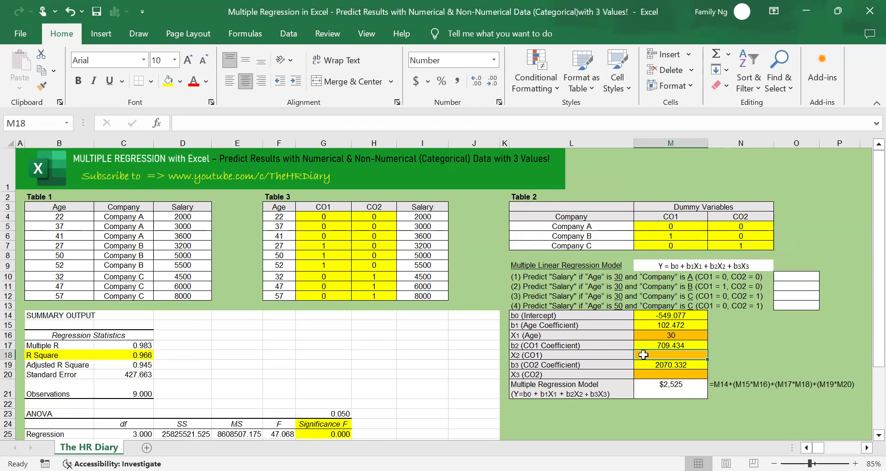
text(0)
click(642, 371)
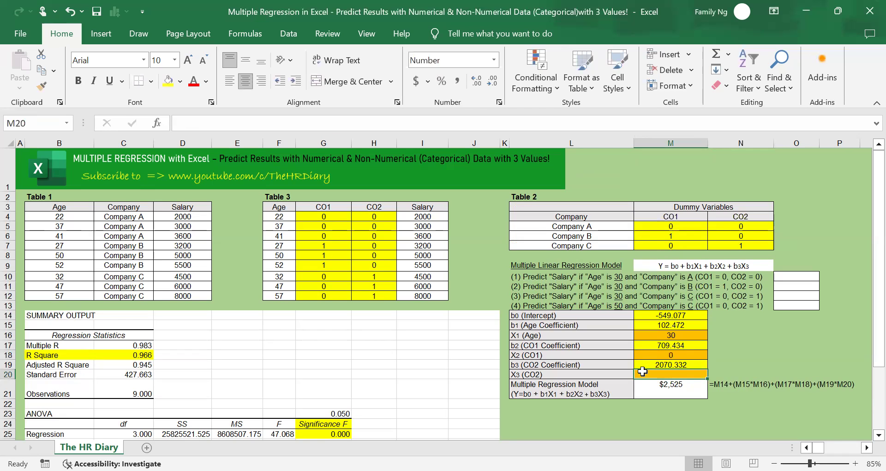
text(0)
key(Return)
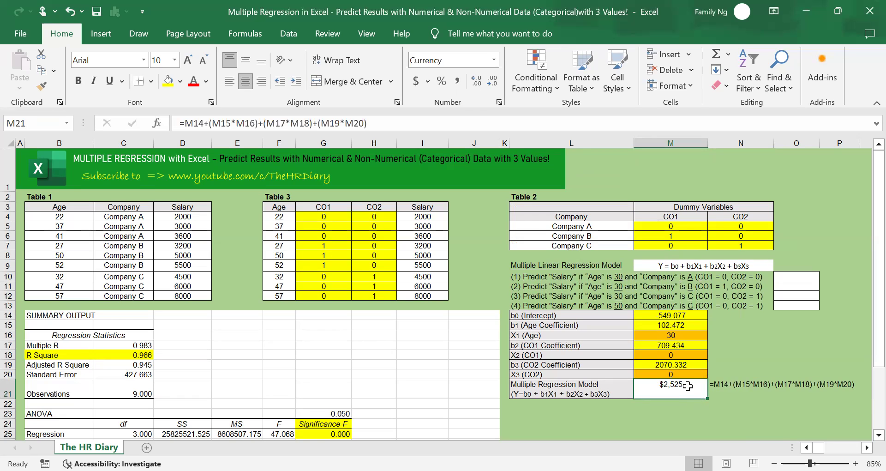
- Record $2,525 in O10 as the answer to prediction question (1)
click(786, 277)
text(2)
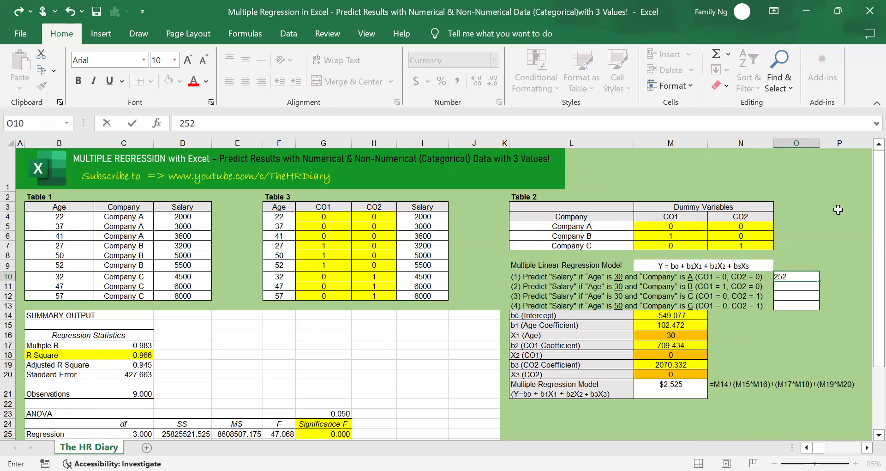
text(,525)
key(Return)
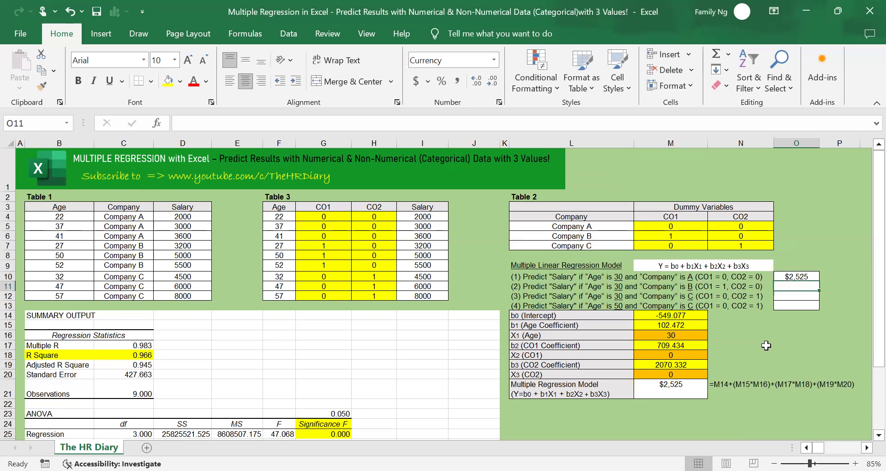
- Review prediction question (2)'s conditions: age 30 and Company B's dummy values
click(810, 275)
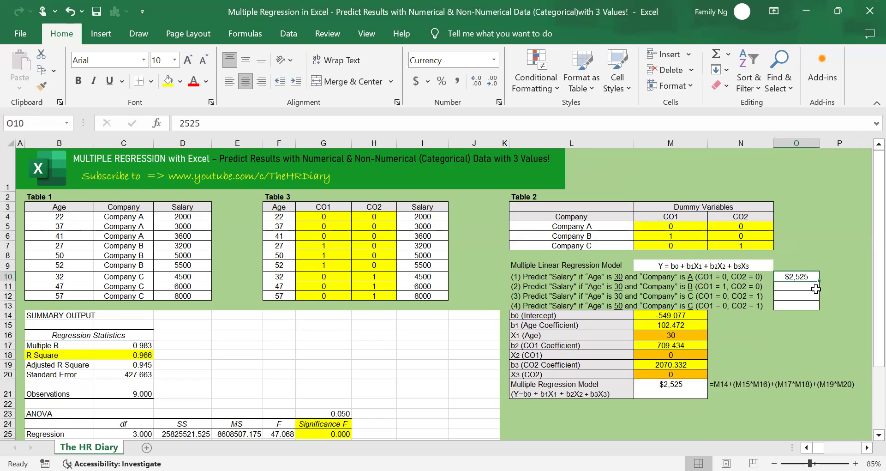
click(547, 289)
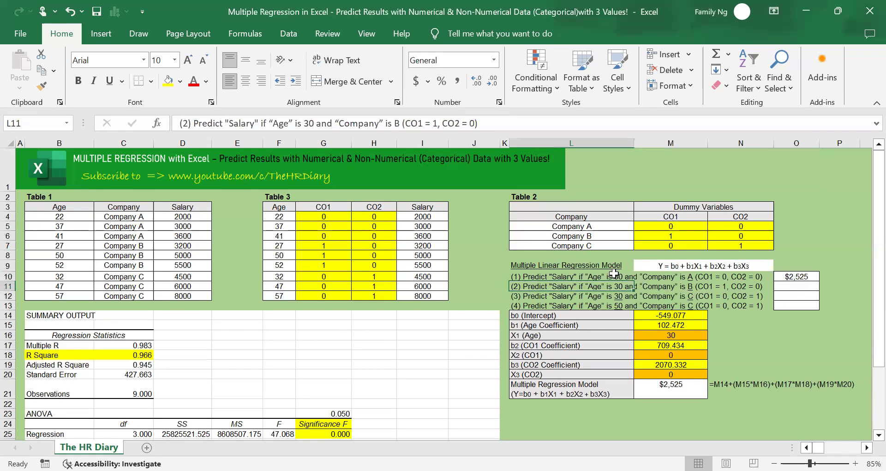
drag(614, 276, 611, 294)
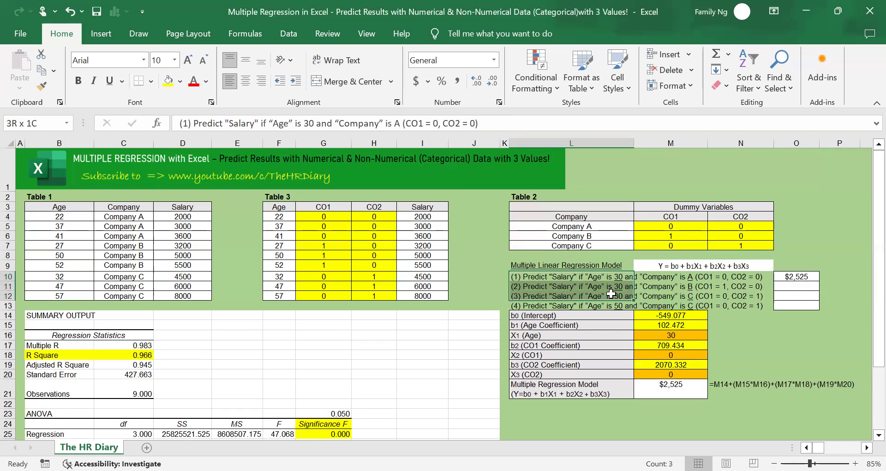
drag(612, 294, 612, 293)
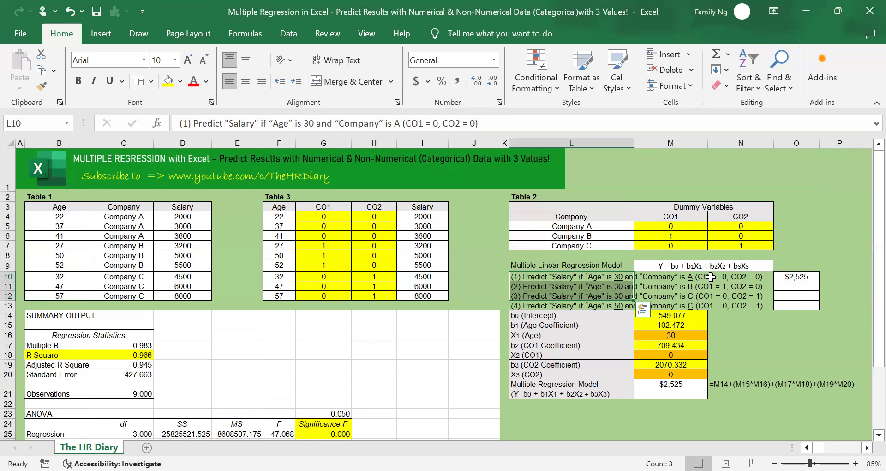
click(738, 287)
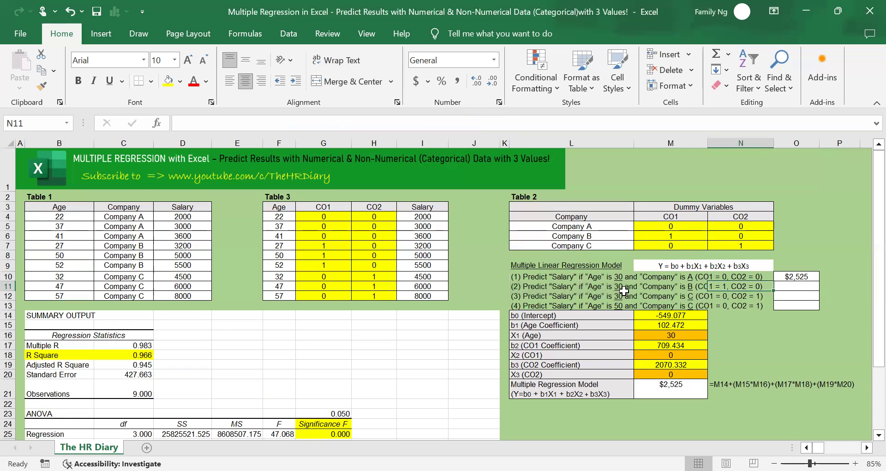
click(516, 290)
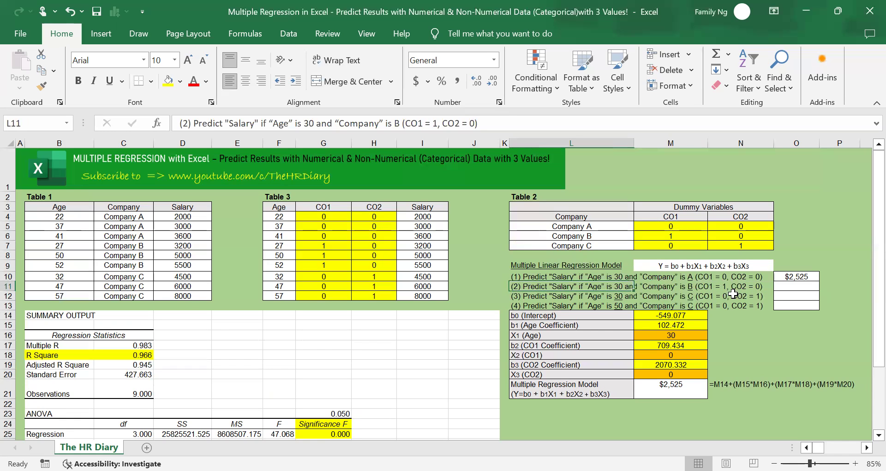
click(691, 336)
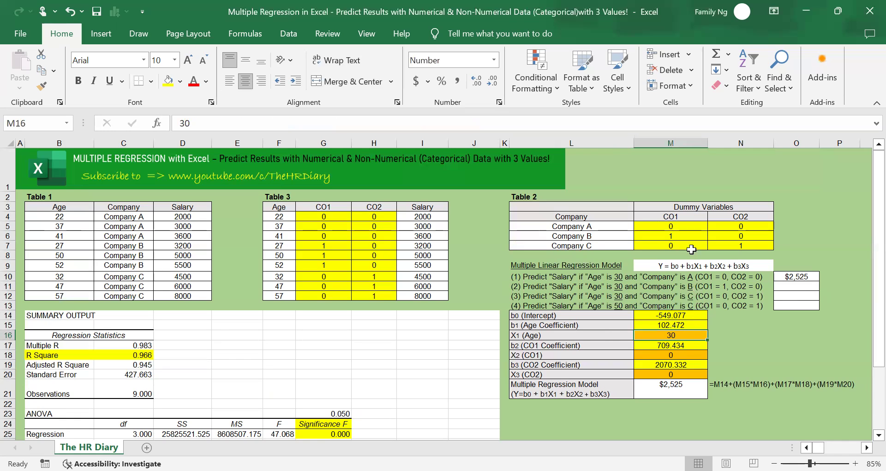
click(744, 236)
- Set CO1 to 1 in M18 and record the predicted $3,235 in O11
click(688, 357)
text(1)
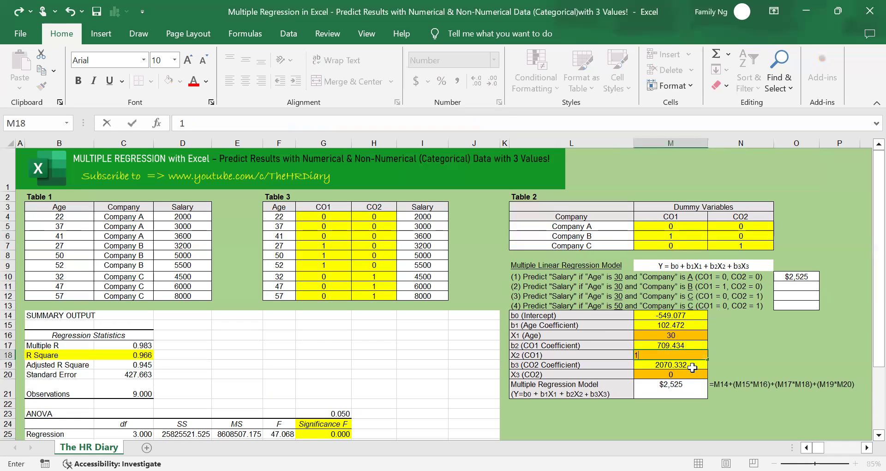
click(691, 375)
click(692, 384)
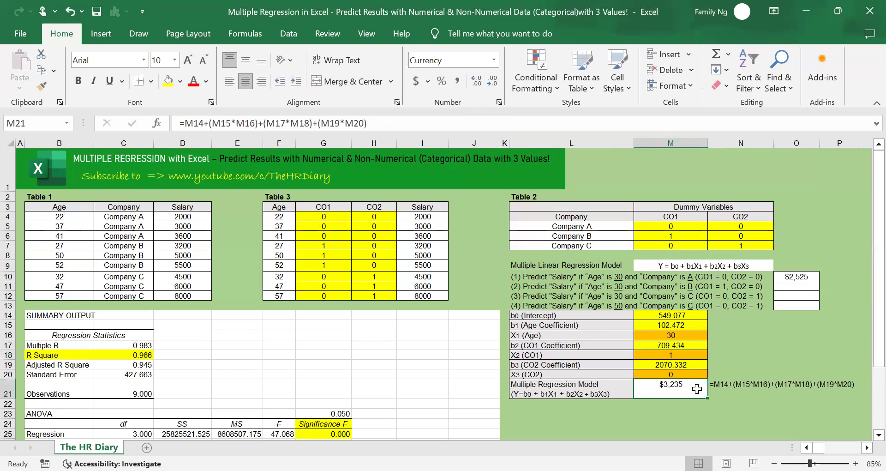
click(805, 285)
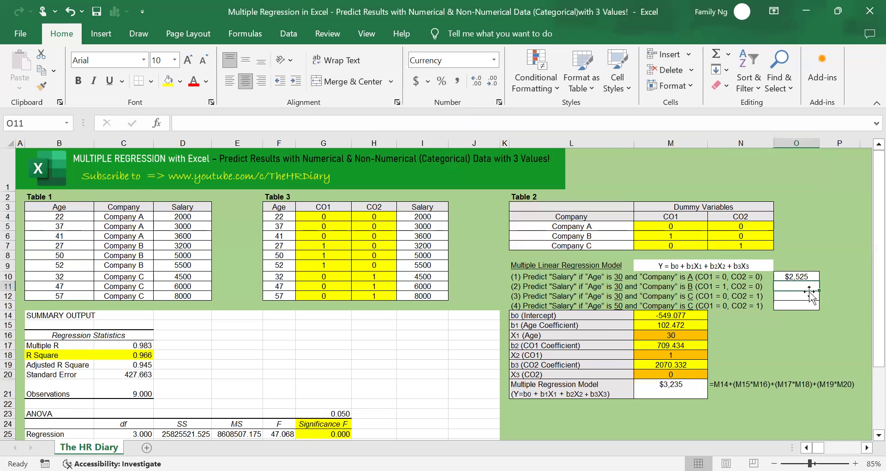
text(3235)
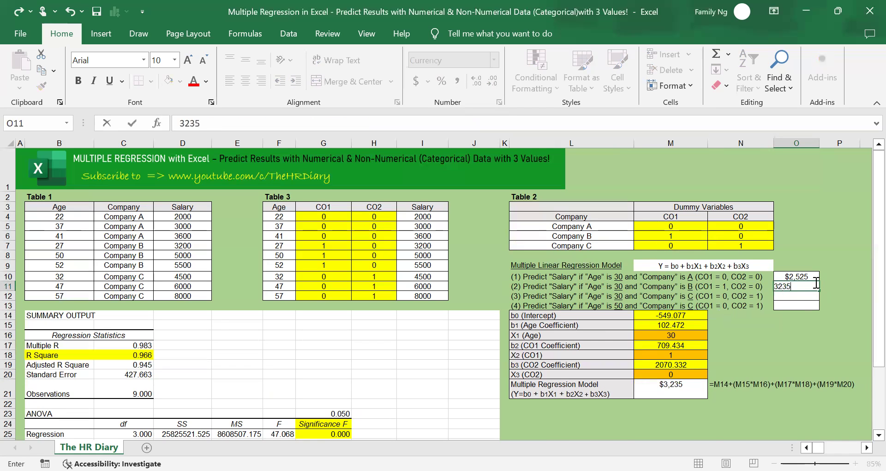
key(Return)
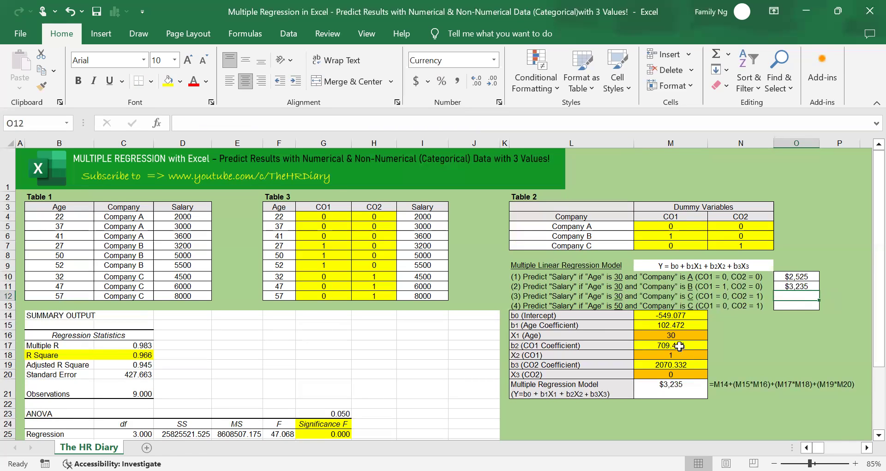
- Switch the dummy inputs to Company C: CO1 to 0 and CO2 to 1
click(690, 336)
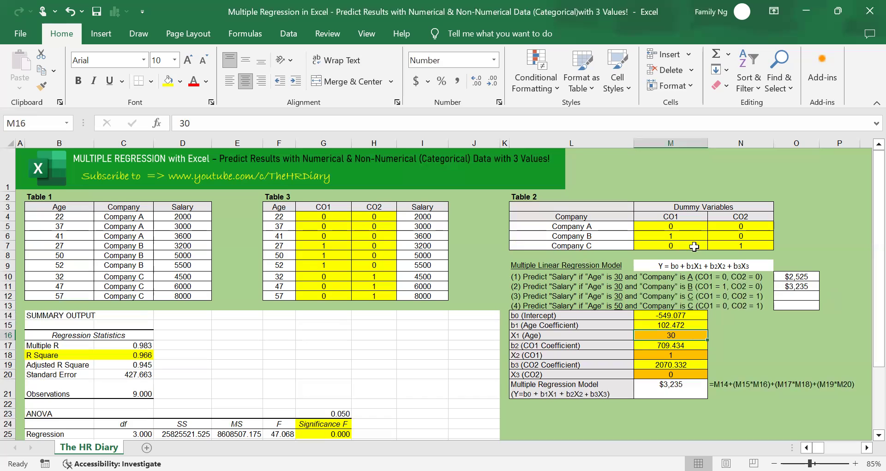
click(676, 247)
click(680, 356)
text(1)
key(BackSpace)
text(0)
click(698, 375)
text(1)
click(761, 364)
- Record the predicted $4,595 in O12 and review the answers in O10:O12
click(795, 297)
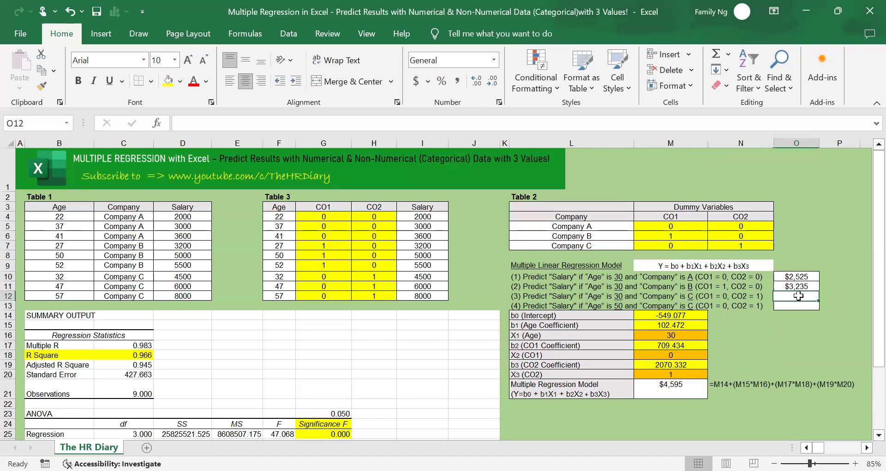
text(4595)
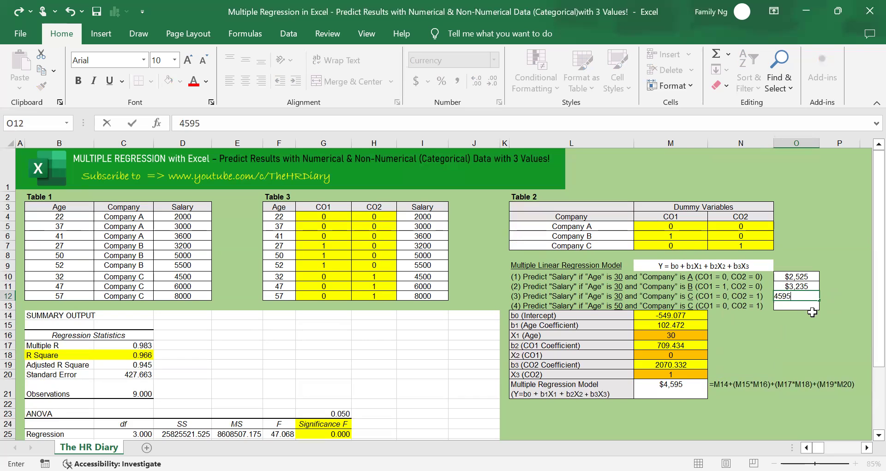
key(Return)
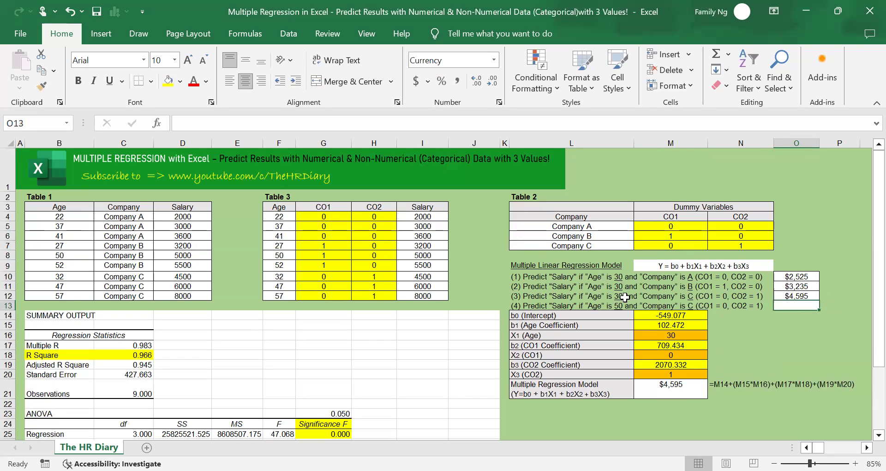
click(813, 297)
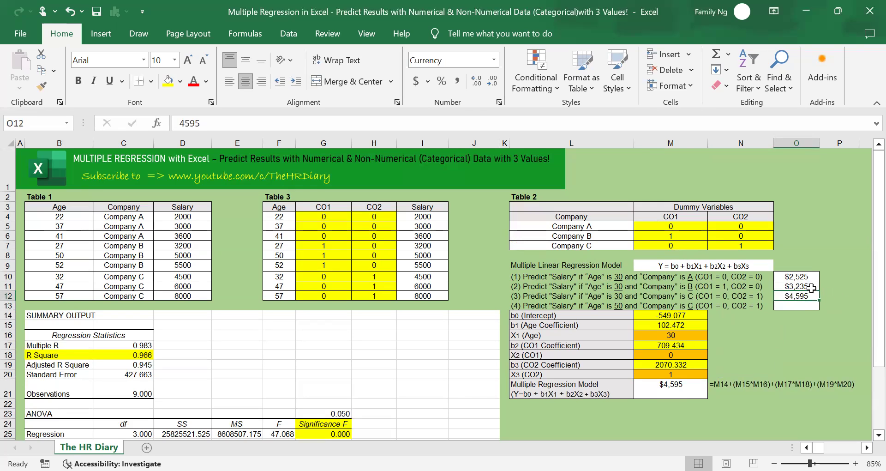
click(812, 287)
click(813, 276)
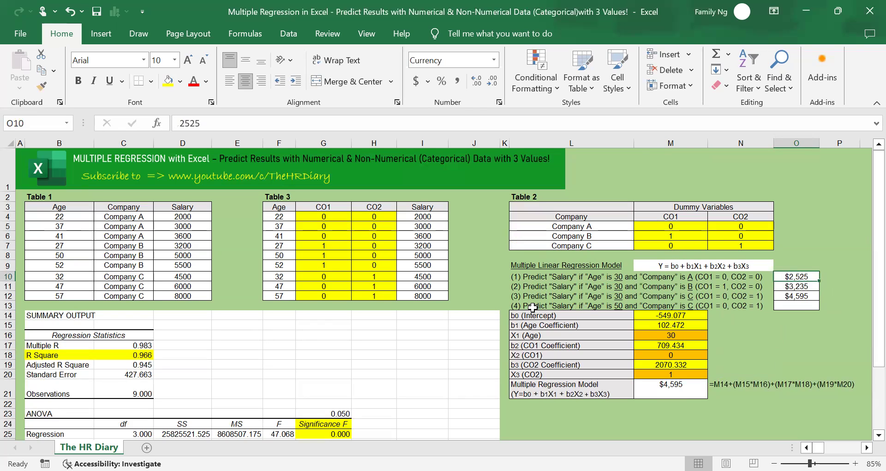
- Change age in M16 to 50 and enter the predicted $6,645 in O13 for question (4)
click(519, 302)
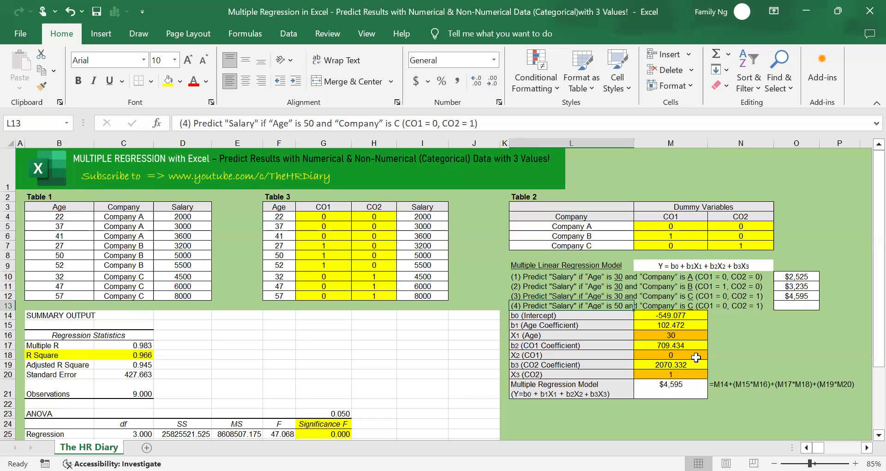
click(686, 335)
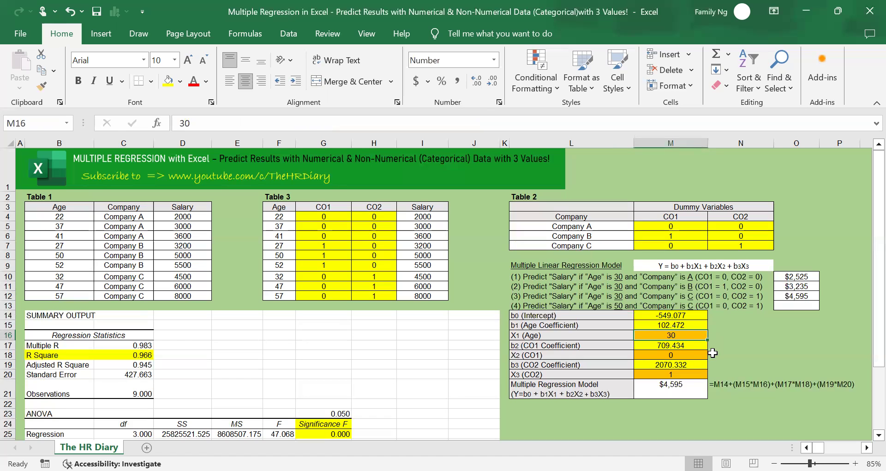
text(50)
key(Return)
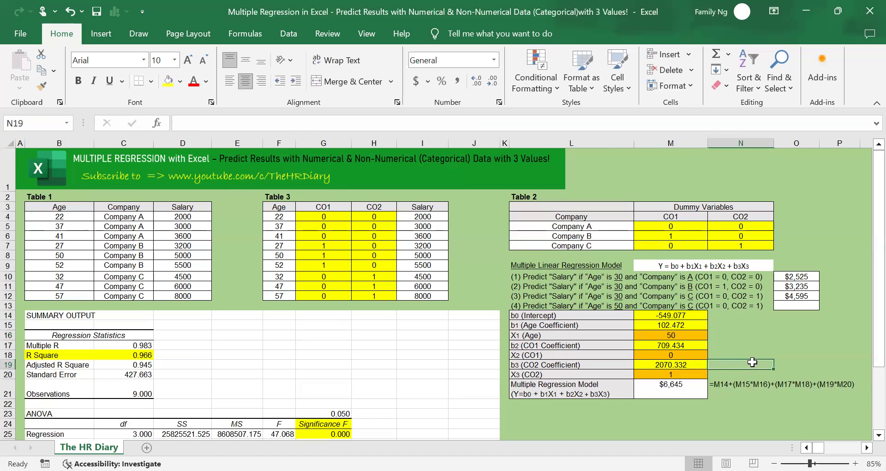
click(703, 387)
click(800, 307)
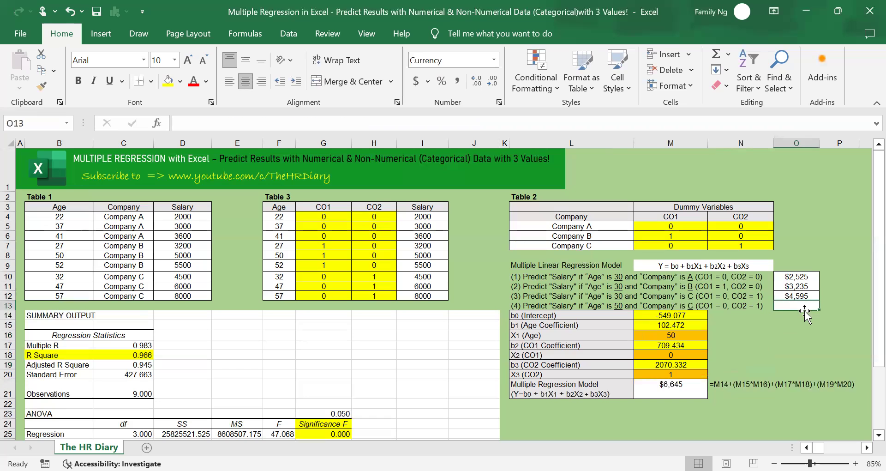
text(6)
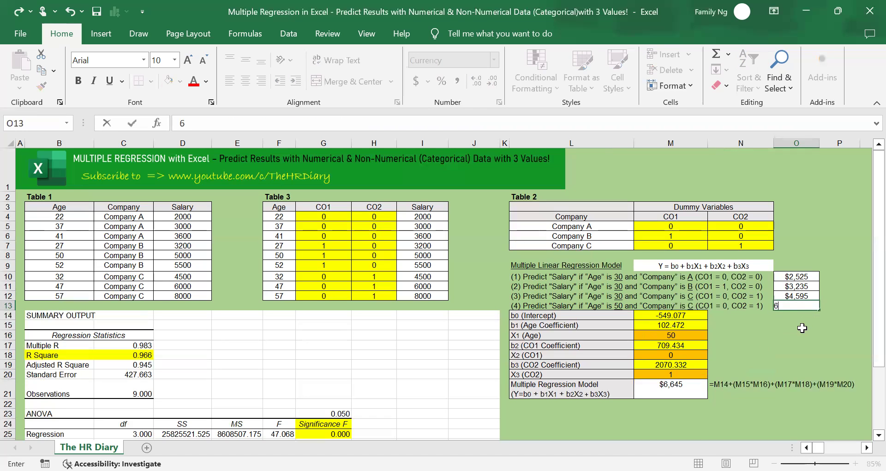
text(645)
click(802, 334)
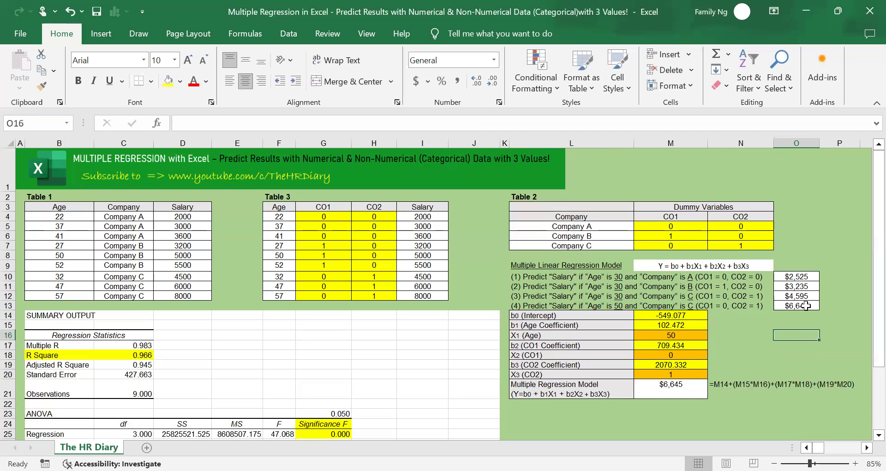
click(808, 350)
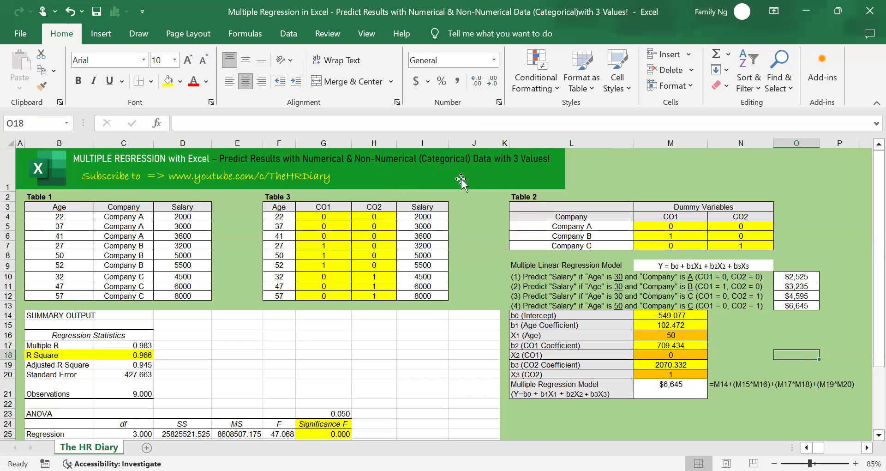
drag(581, 226, 585, 245)
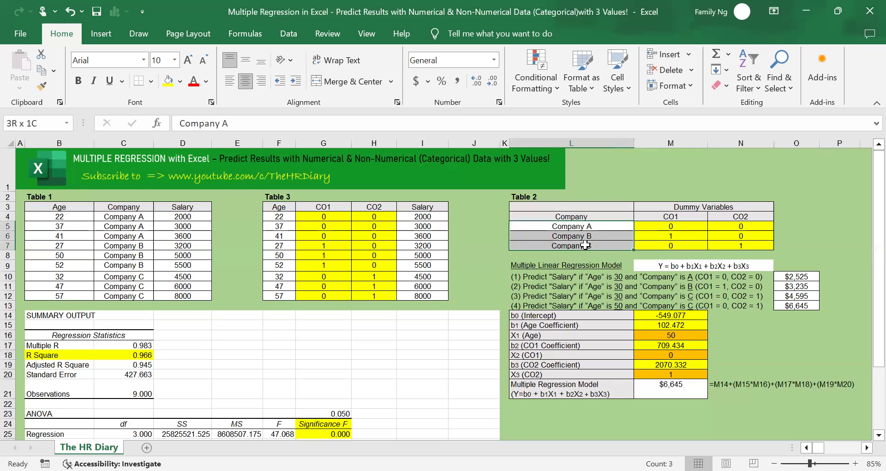
drag(585, 245, 586, 245)
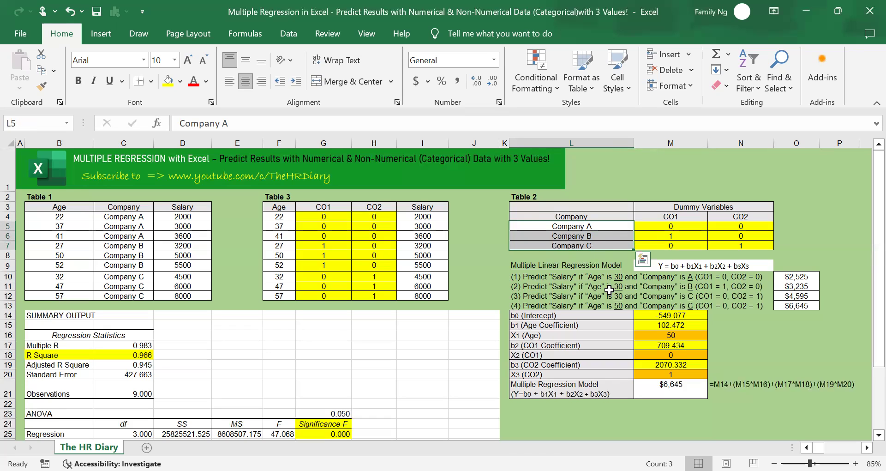
click(486, 287)
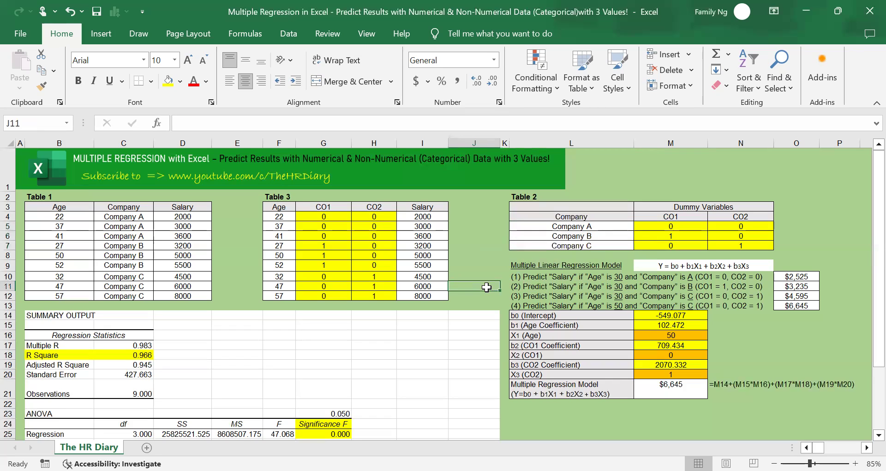